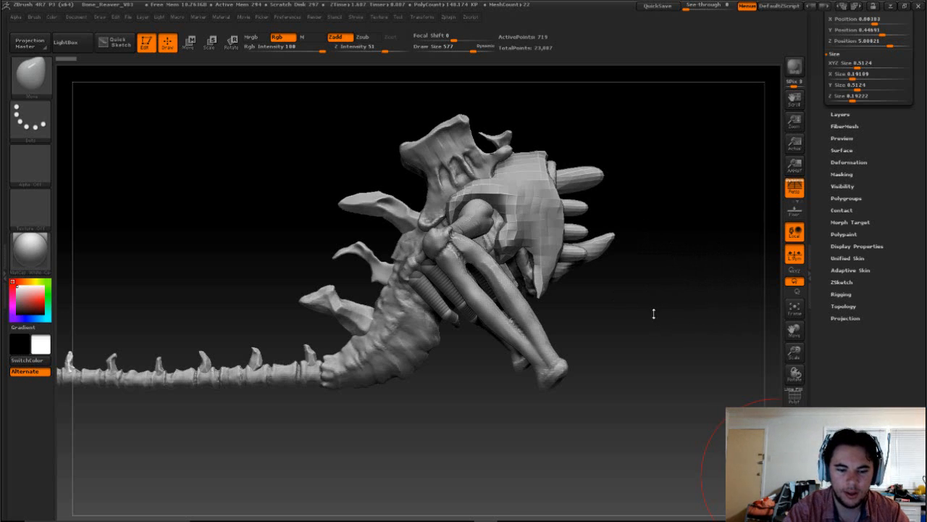
Step: Make the creature's body and tail subtool, ZSphere_1, active and bring the subtool list into view
mouse_move(654, 313)
left_mouse_down()
mouse_move(630, 312)
mouse_move(659, 326)
left_mouse_up()
mouse_move(579, 393)
left_mouse_down()
mouse_move(628, 341)
mouse_move(551, 326)
left_mouse_up()
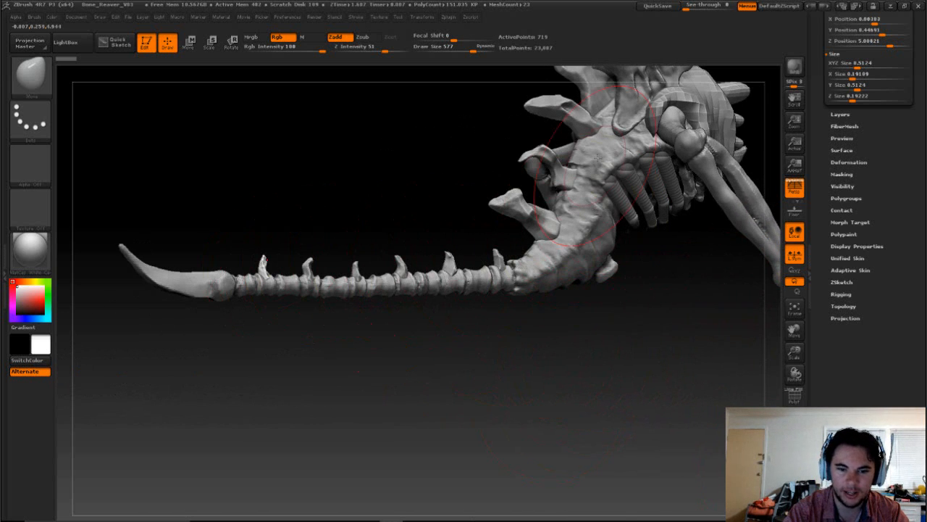
mouse_move(640, 299)
left_mouse_down()
mouse_move(669, 326)
mouse_move(673, 220)
mouse_move(641, 360)
mouse_move(466, 287)
left_mouse_up()
left_click(465, 286, "alt")
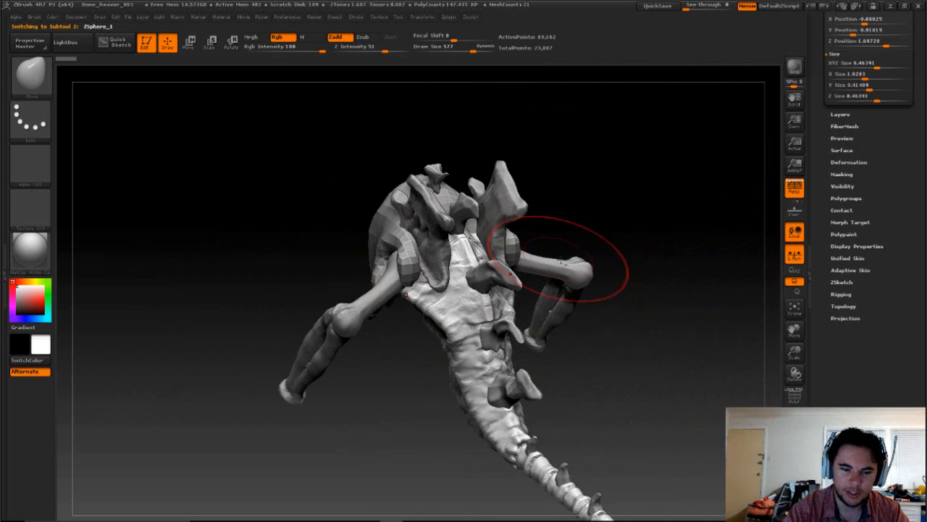
left_click(839, 116)
left_click_drag(822, 117, 819, 426)
mouse_move(833, 95)
left_mouse_down()
mouse_move(821, 205)
mouse_move(830, 232)
mouse_move(827, 331)
mouse_move(830, 184)
left_mouse_up()
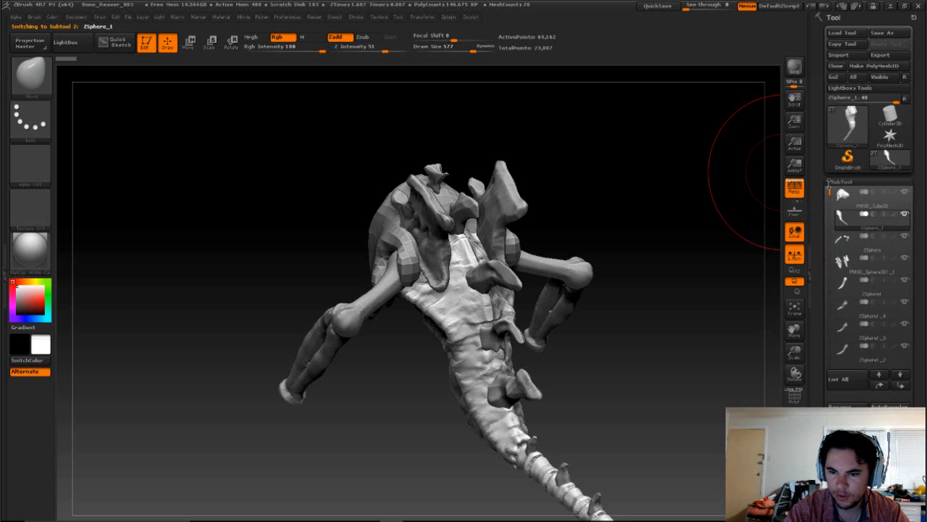
Step: Hide the blocky PM3D_Cube3D head shell, leaving the other parts visible and ZSphere_1 as the active subtool
left_click(865, 204)
left_click(905, 192)
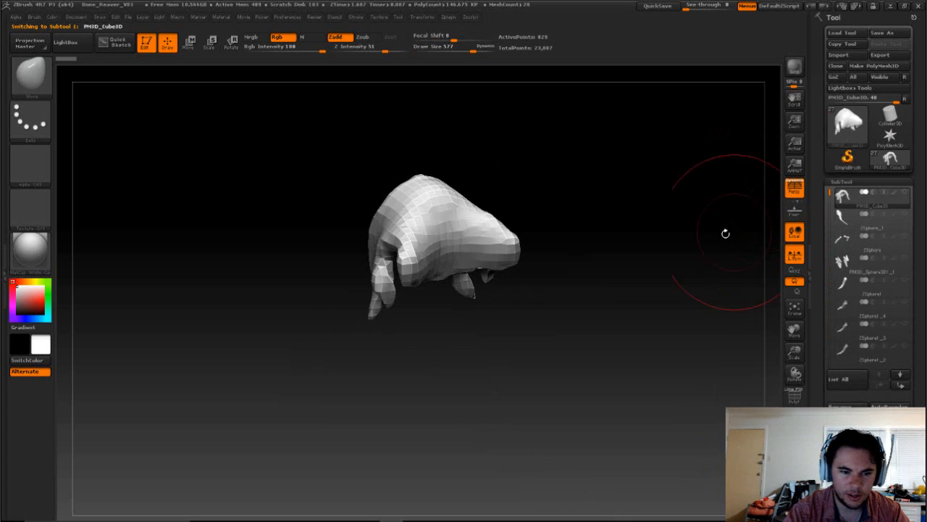
left_click(889, 225)
mouse_move(908, 195)
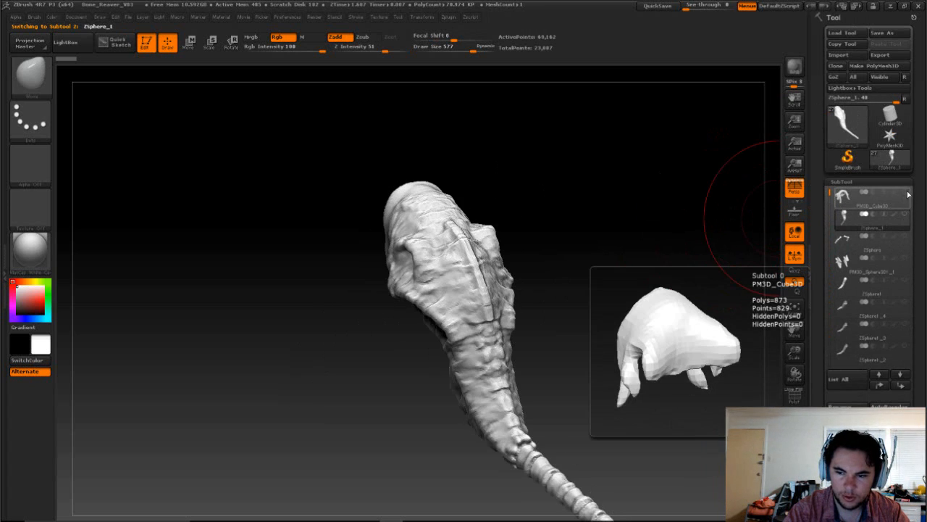
left_click(906, 213)
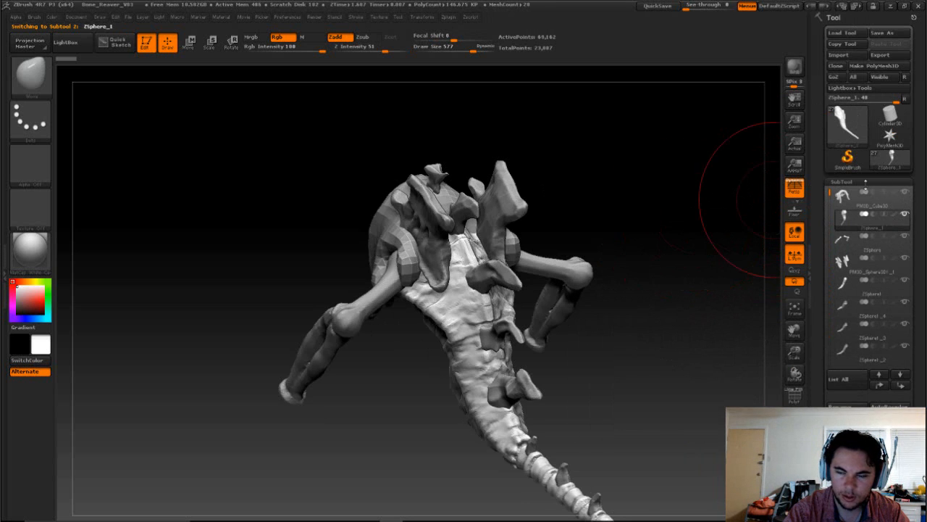
Step: Choose the ClayBuildup brush and set its draw size to 70 for work on the upper back
left_click_drag(605, 205, 662, 222)
key("f")
left_click_drag(602, 228, 655, 190, "alt")
mouse_move(645, 157)
left_mouse_down()
mouse_move(631, 169)
mouse_move(650, 178)
mouse_move(602, 164)
mouse_move(631, 253)
mouse_move(411, 274)
left_mouse_up()
key("b")
key("c")
key("b")
key("f")
left_click_drag(681, 220, 683, 315)
left_click_drag(651, 196, 623, 362, "alt")
mouse_move(640, 148)
left_mouse_down()
mouse_move(647, 155)
mouse_move(627, 289)
mouse_move(647, 284)
mouse_move(474, 181)
mouse_move(514, 253)
mouse_move(570, 273)
mouse_move(522, 283)
mouse_move(569, 331)
left_mouse_up()
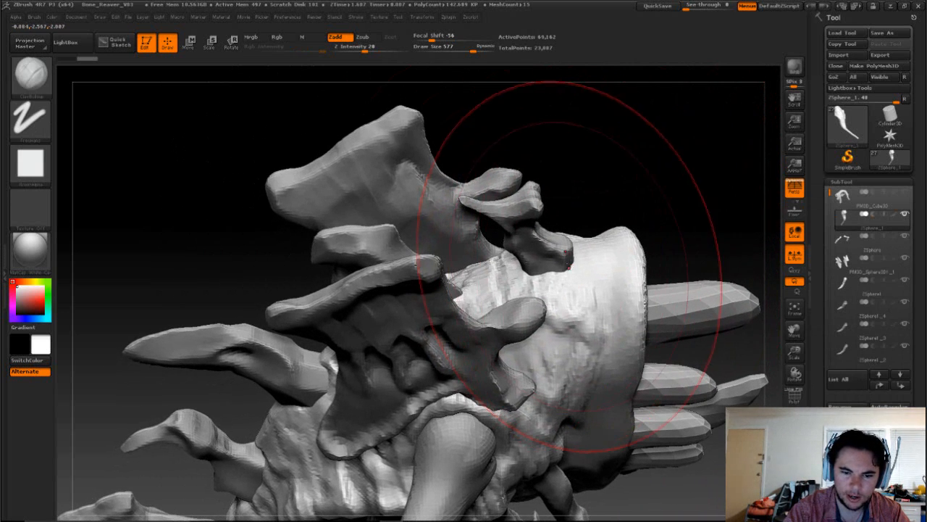
key("s")
left_click_drag(556, 265, 531, 267)
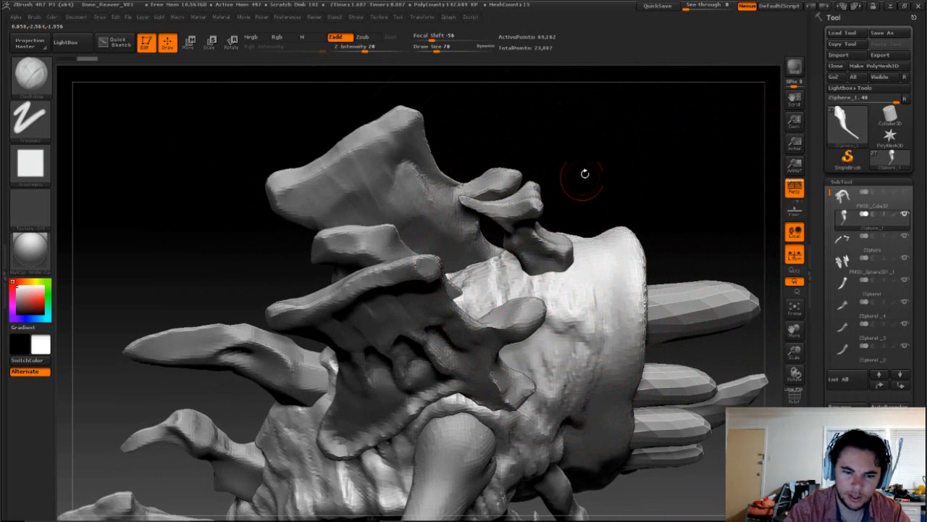
Step: Switch to the Inflat brush at draw size 136 and swell the back between the two dorsal spikes nearest the neck
mouse_move(584, 176)
left_mouse_down()
mouse_move(633, 200)
mouse_move(707, 351)
left_mouse_up()
left_click_drag(719, 302, 682, 323)
key("b")
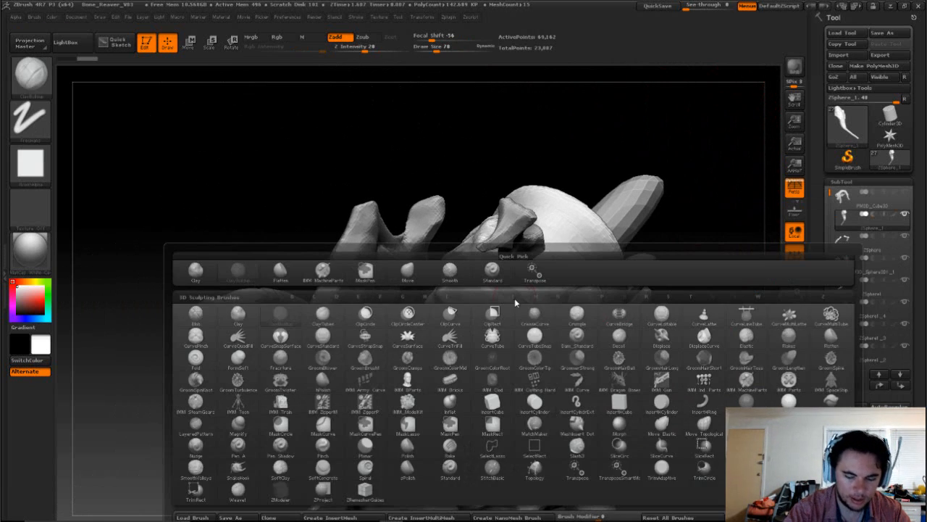
key("i")
left_click(459, 410)
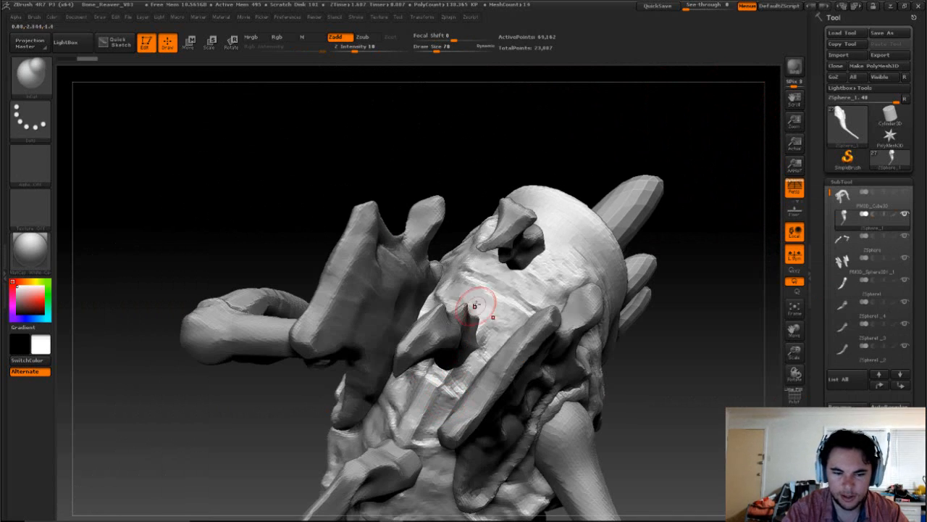
key("s")
left_click(485, 291)
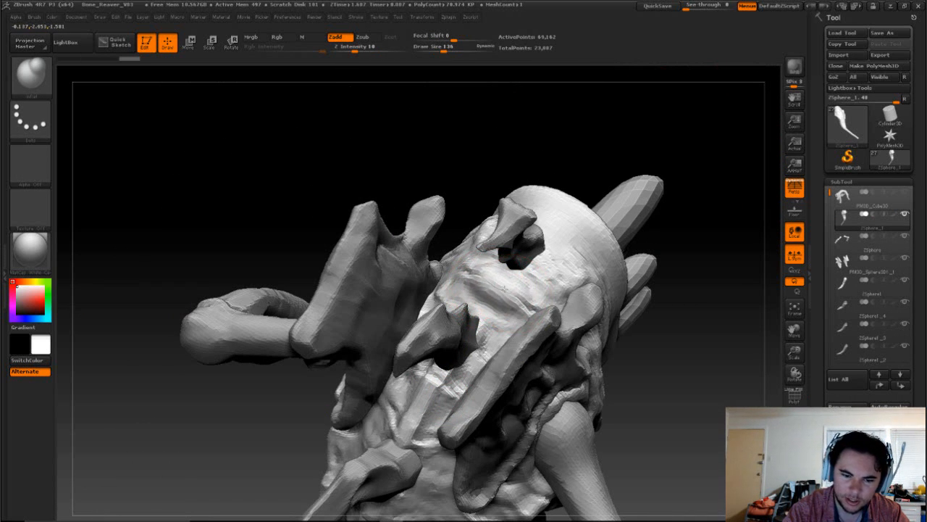
mouse_move(467, 274)
left_mouse_down()
mouse_move(484, 272)
mouse_move(470, 273)
left_mouse_up()
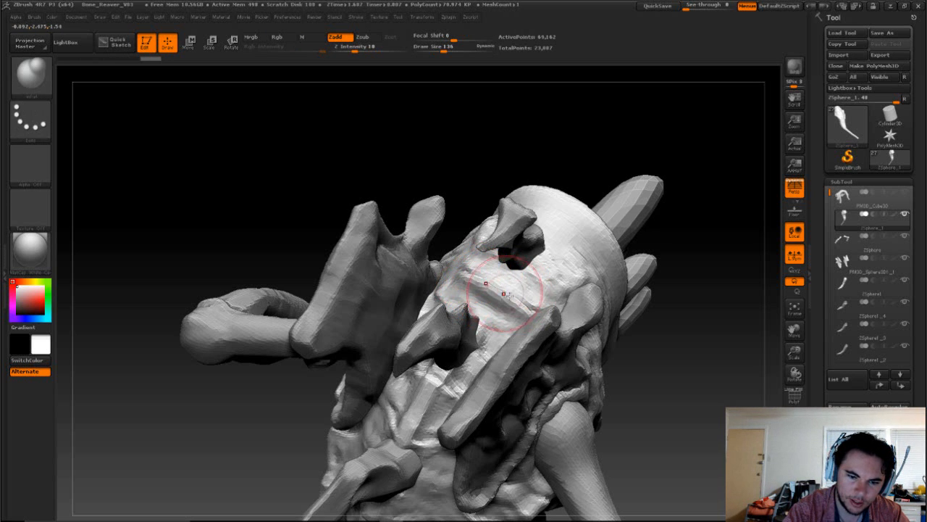
Step: Inflate the bumps on both sides of the spine ridge between the second and third dorsal spikes
left_click_drag(682, 266, 675, 182)
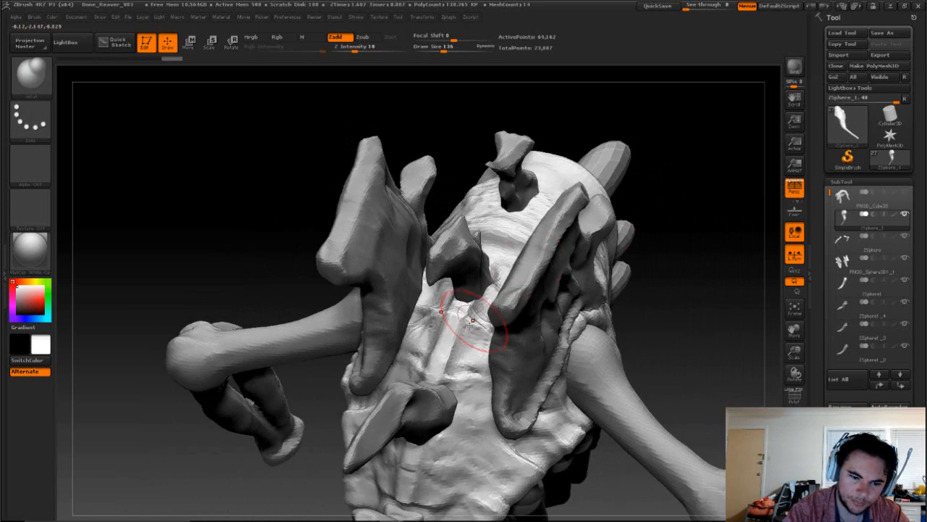
left_click_drag(446, 328, 472, 347)
left_click_drag(425, 337, 419, 328)
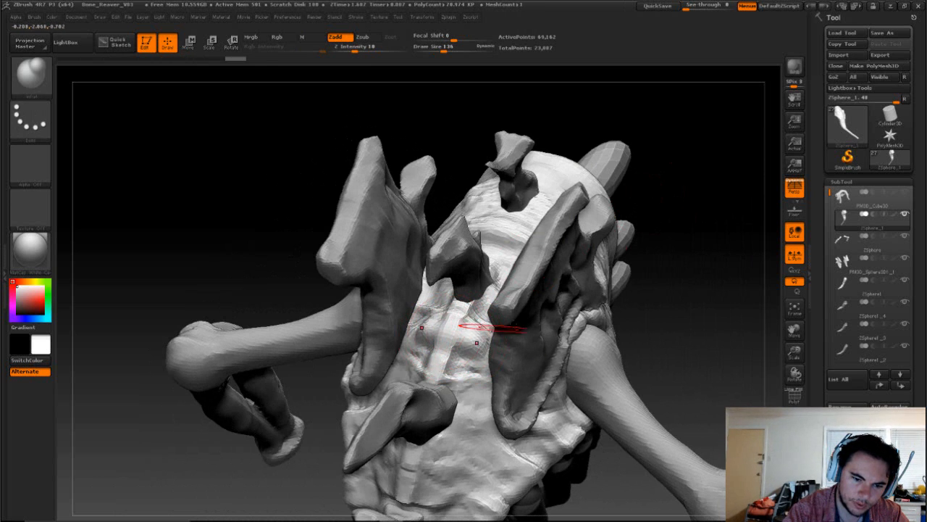
mouse_move(695, 290)
left_mouse_down()
mouse_move(665, 205)
mouse_move(459, 248)
left_mouse_up()
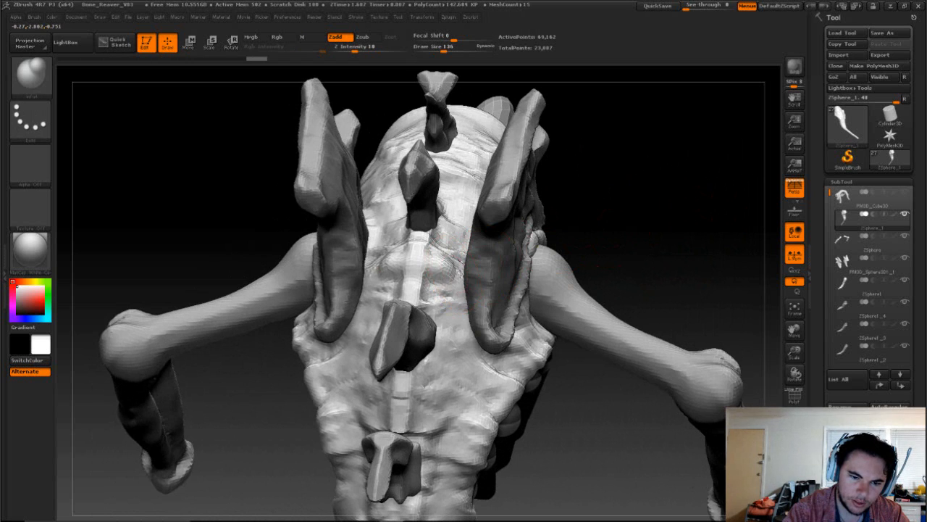
mouse_move(643, 225)
left_mouse_down()
mouse_move(651, 231)
mouse_move(611, 186)
mouse_move(521, 253)
left_mouse_up()
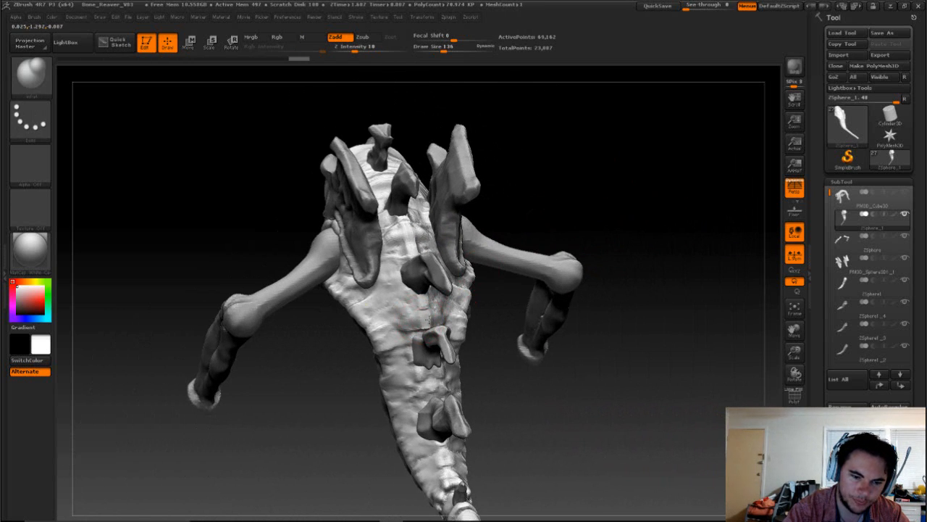
Step: Inflate the flesh beside the lower dorsal spikes along the flank and lower back
left_click_drag(646, 234, 547, 174)
left_click(543, 165)
left_click_drag(740, 311, 716, 281, "alt")
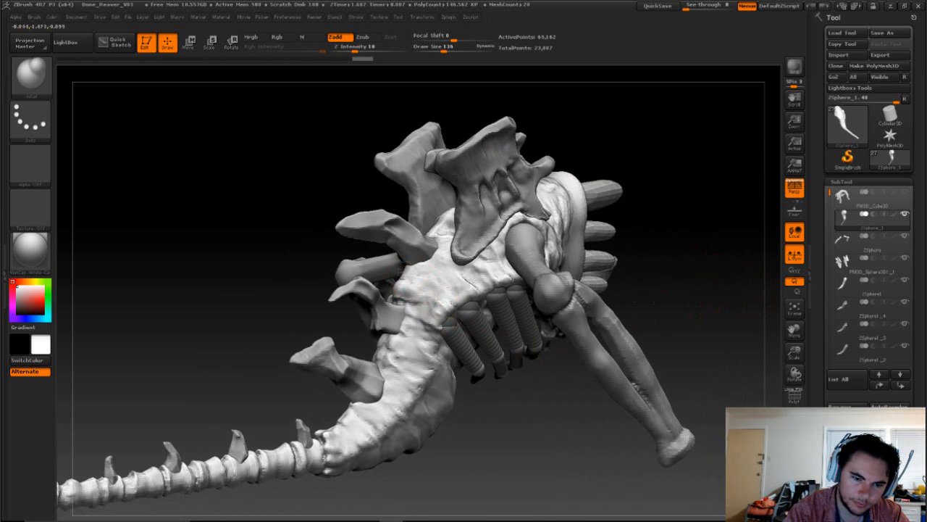
left_click_drag(645, 276, 693, 271)
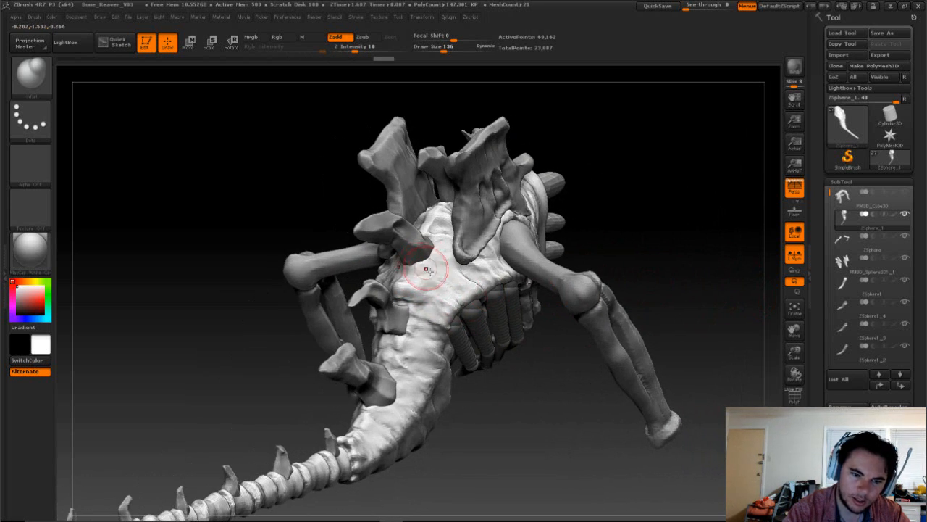
left_click_drag(571, 403, 463, 336)
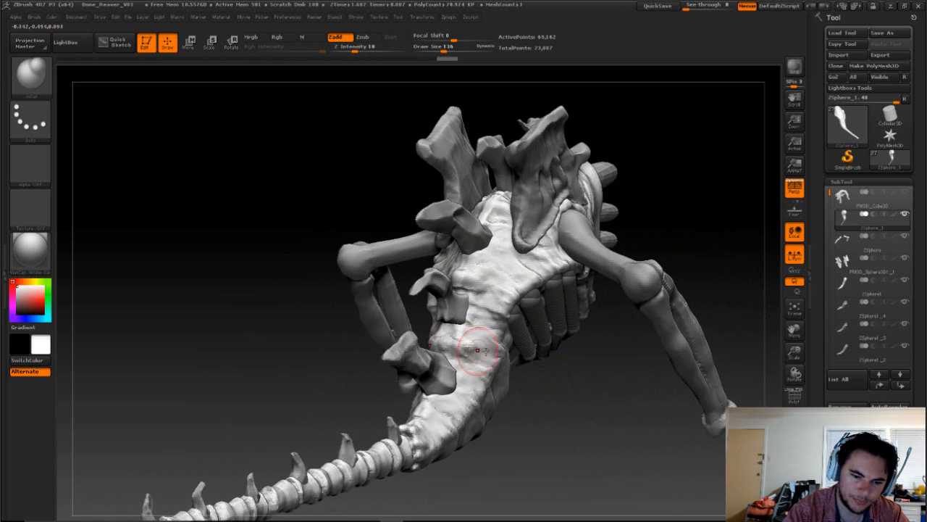
mouse_move(586, 402)
left_mouse_down()
mouse_move(511, 410)
mouse_move(592, 428)
mouse_move(509, 418)
mouse_move(631, 305)
mouse_move(618, 253)
mouse_move(507, 264)
mouse_move(434, 286)
left_mouse_up()
Step: Undo the last stroke on the spine ridge and refine the area between the bumps with draw size 50
key("s")
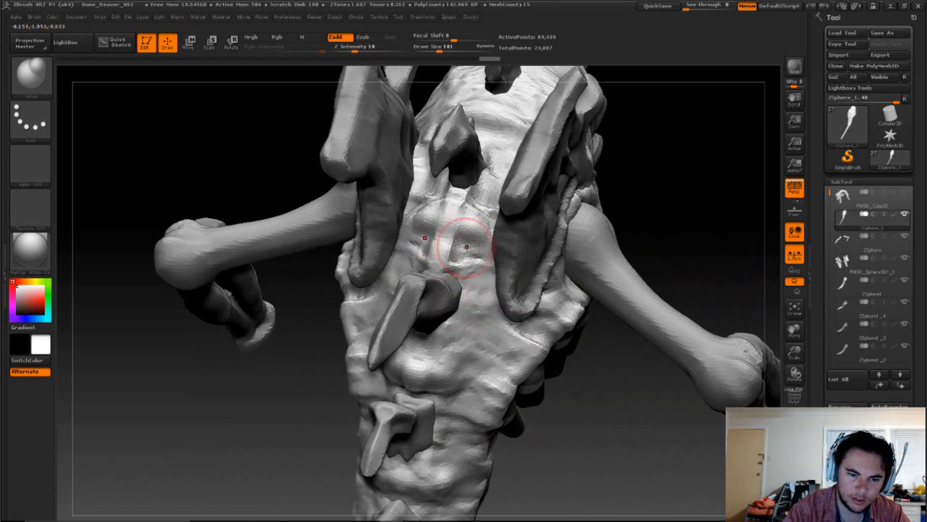
key("shift")
key("ctrl+z")
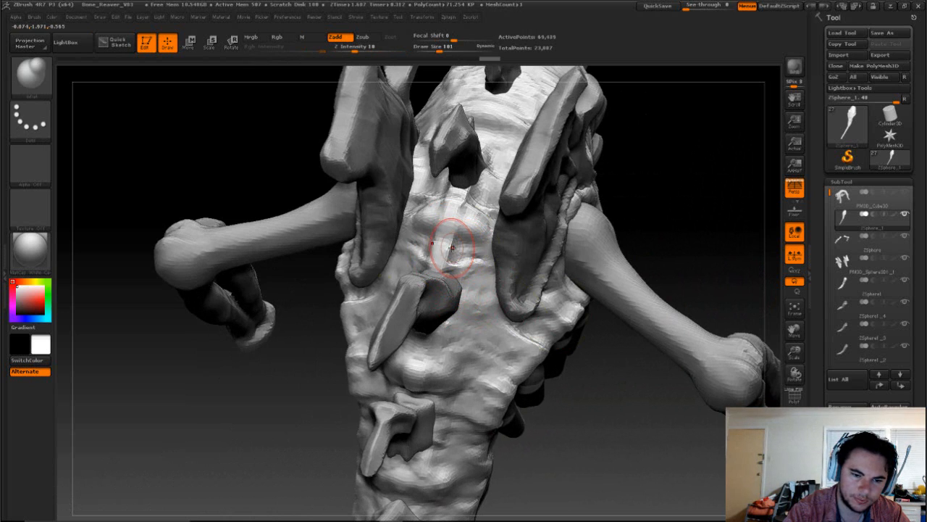
key("s")
left_click_drag(452, 247, 447, 251)
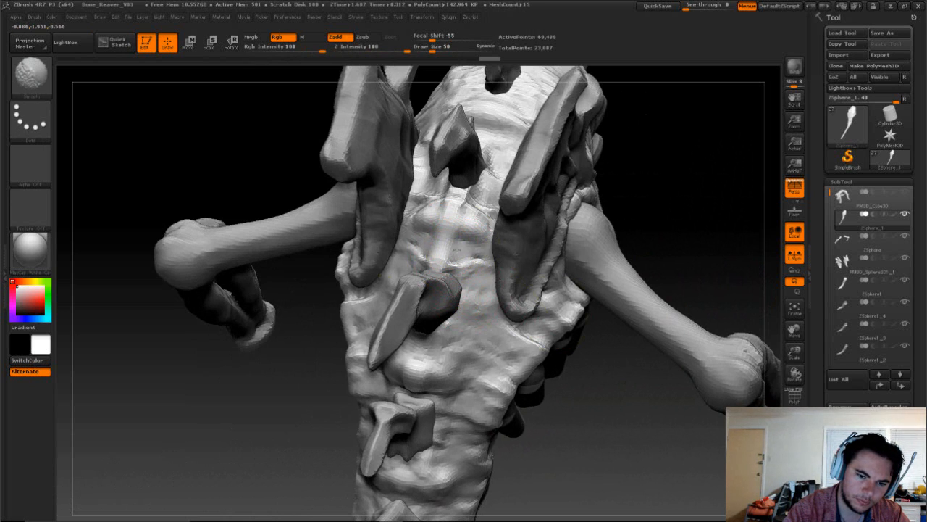
Step: Switch to the ClayBuildup brush and build a raised rim around the base of the dorsal spike nearest the neck
mouse_move(683, 207)
left_mouse_down()
mouse_move(685, 249)
mouse_move(689, 239)
mouse_move(733, 248)
mouse_move(592, 233)
left_mouse_up()
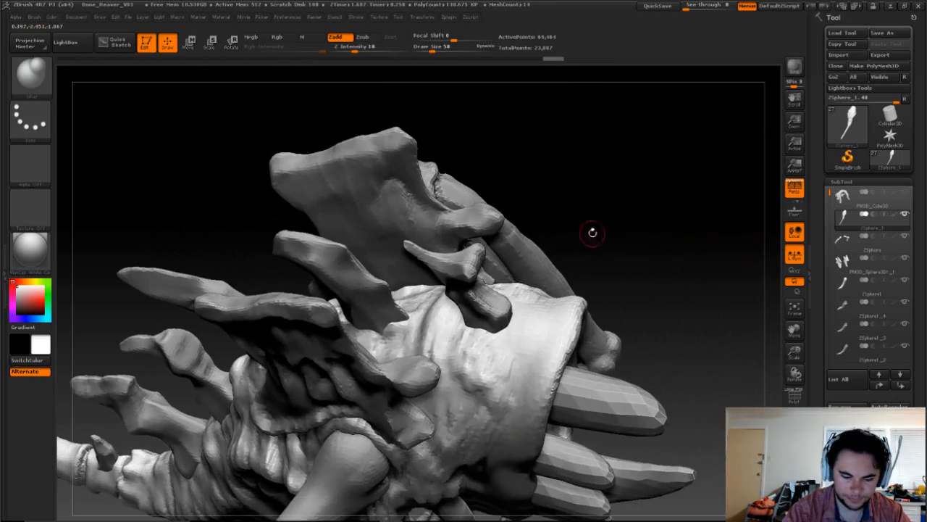
key("b")
key("c")
key("b")
mouse_move(666, 281)
left_mouse_down()
mouse_move(697, 320)
mouse_move(684, 132)
mouse_move(680, 187)
mouse_move(601, 207)
left_mouse_up()
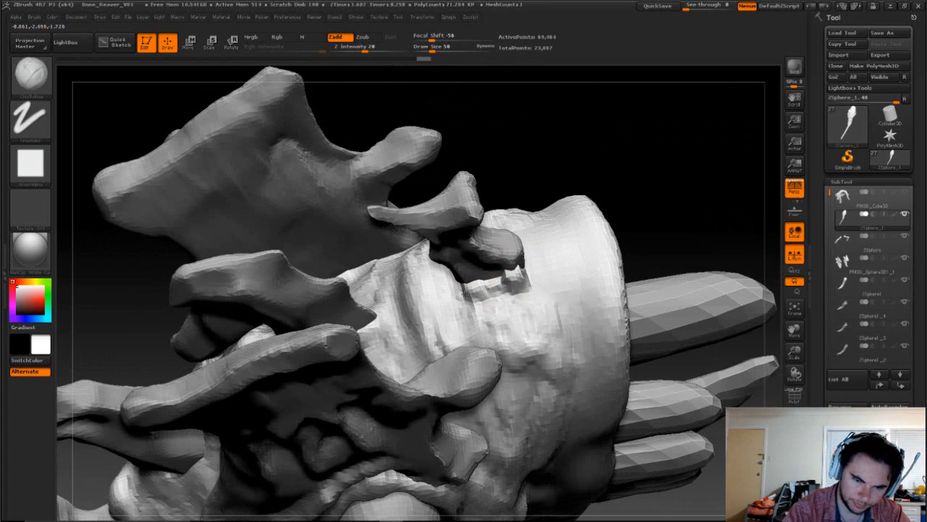
Step: Continue the clay rim around the opposite side of the same dorsal spike's socket
left_click_drag(533, 138, 670, 163)
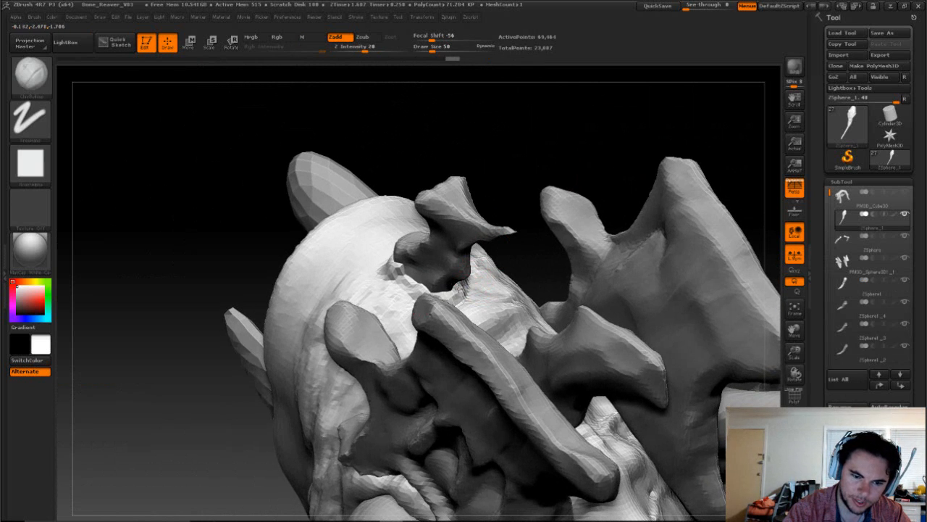
left_click_drag(502, 146, 387, 268)
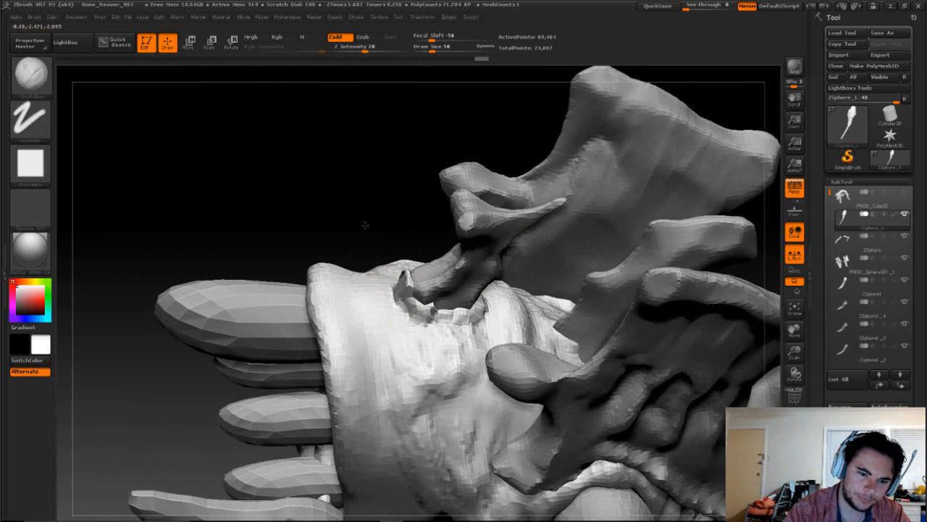
mouse_move(365, 225)
left_mouse_down()
mouse_move(540, 283)
mouse_move(588, 334)
mouse_move(583, 370)
mouse_move(403, 304)
left_mouse_up()
mouse_move(501, 272)
left_mouse_down()
mouse_move(590, 195)
mouse_move(602, 204)
left_mouse_up()
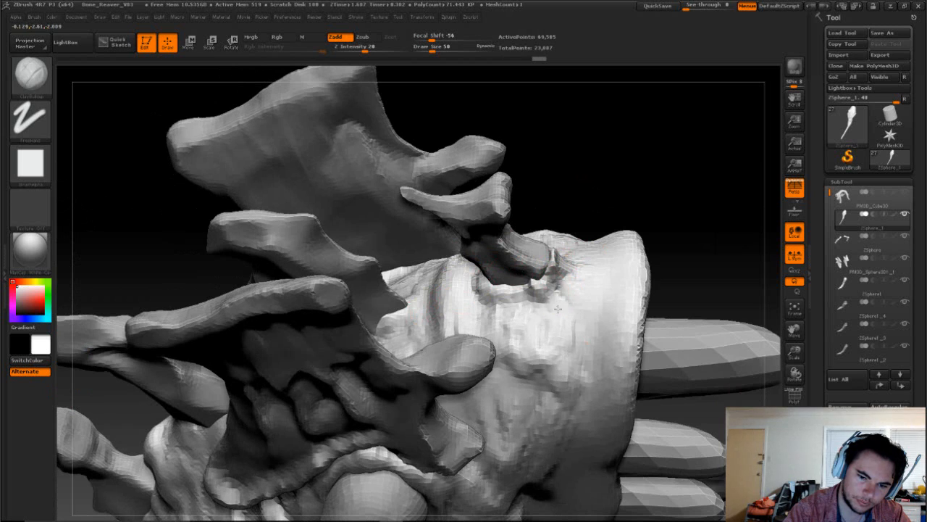
Step: Add clay strokes running from the socket of the spike nearest the neck into the surrounding back
mouse_move(558, 310)
left_mouse_down()
mouse_move(550, 297)
mouse_move(544, 316)
mouse_move(507, 293)
mouse_move(480, 291)
left_mouse_up()
left_click_drag(599, 203, 617, 170)
mouse_move(476, 301)
left_mouse_down()
mouse_move(464, 289)
mouse_move(487, 304)
left_mouse_up()
left_click_drag(641, 180, 590, 148)
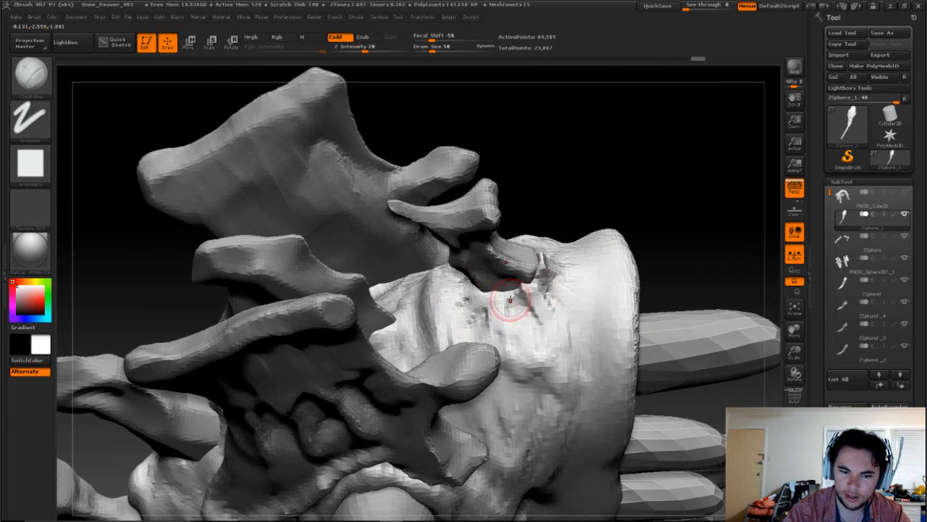
mouse_move(510, 299)
left_mouse_down()
mouse_move(520, 310)
mouse_move(506, 296)
mouse_move(521, 290)
mouse_move(526, 303)
mouse_move(514, 302)
left_mouse_up()
Step: Blend the socket rim into the neck collar with more clay strokes, updating the DynaMesh between strokes
mouse_move(665, 164)
left_mouse_down("ctrl")
mouse_move(676, 221)
mouse_move(612, 218)
mouse_move(572, 239)
left_mouse_up("ctrl")
mouse_move(562, 290)
left_mouse_down()
mouse_move(556, 271)
mouse_move(543, 269)
left_mouse_up()
left_click_drag(685, 182, 699, 213, "ctrl")
left_click_drag(552, 283, 558, 276)
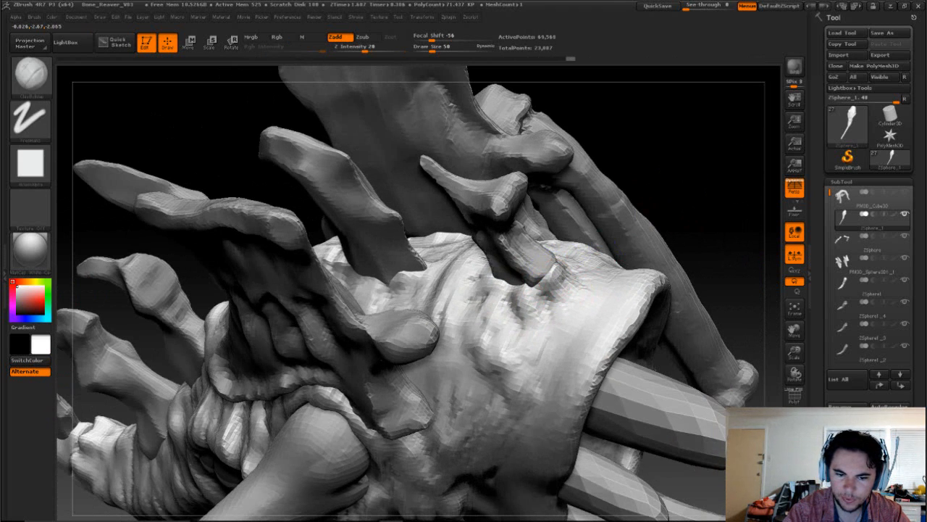
left_click_drag(694, 166, 709, 204, "ctrl")
left_click_drag(565, 287, 555, 278)
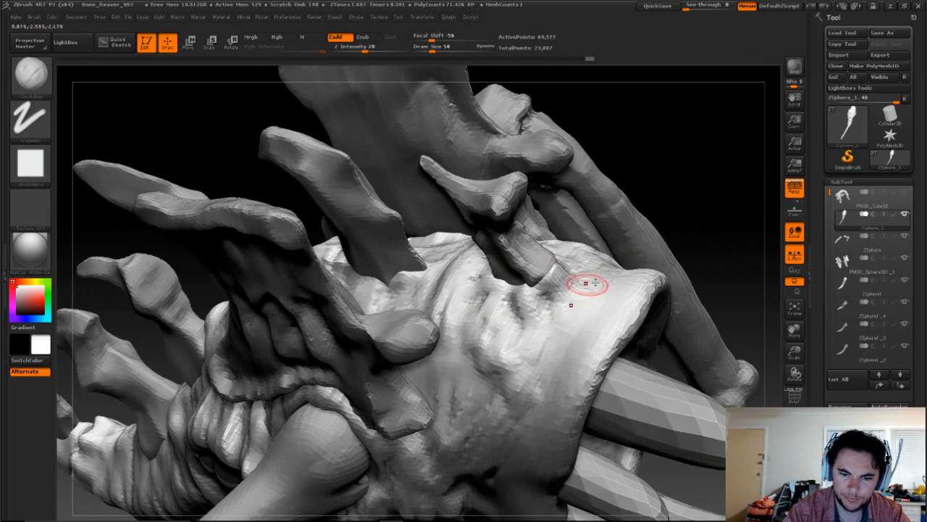
mouse_move(708, 186)
left_mouse_down("ctrl")
mouse_move(727, 218)
mouse_move(662, 185)
mouse_move(605, 183)
mouse_move(654, 192)
mouse_move(543, 120)
mouse_move(544, 108)
mouse_move(395, 231)
mouse_move(625, 165)
mouse_move(507, 249)
left_mouse_up("ctrl")
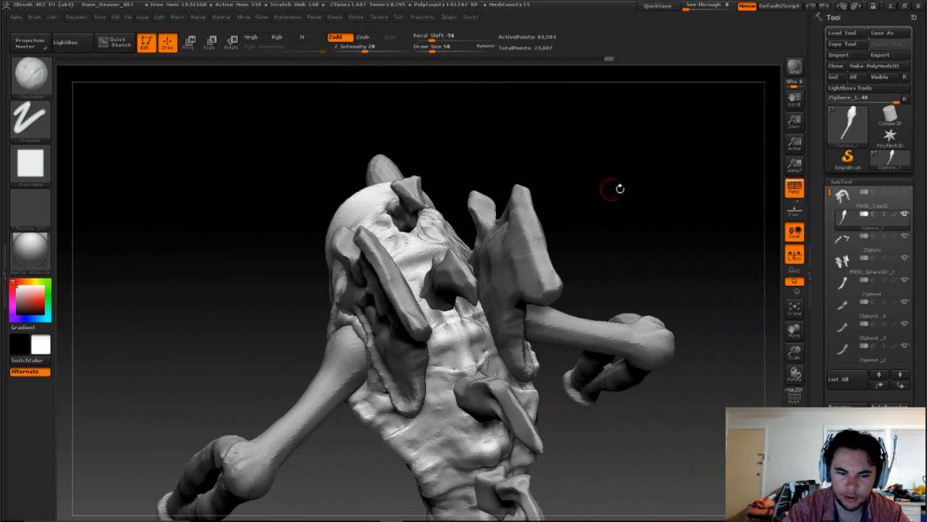
Step: Hide the shoulder bone plates and start a raised clay rim around the base of the second dorsal spike from the neck
mouse_move(615, 189)
left_mouse_down()
mouse_move(637, 184)
mouse_move(761, 216)
left_mouse_up()
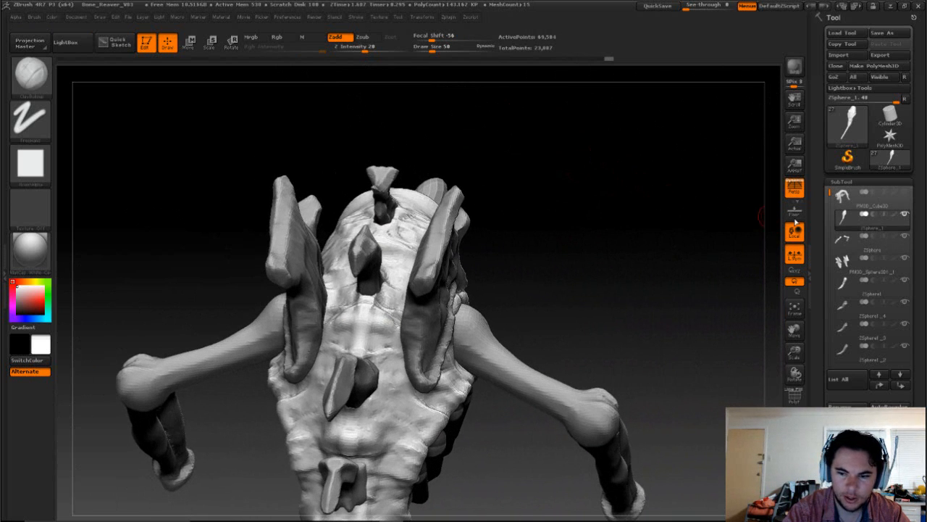
left_click(906, 262)
left_click_drag(589, 265, 577, 183)
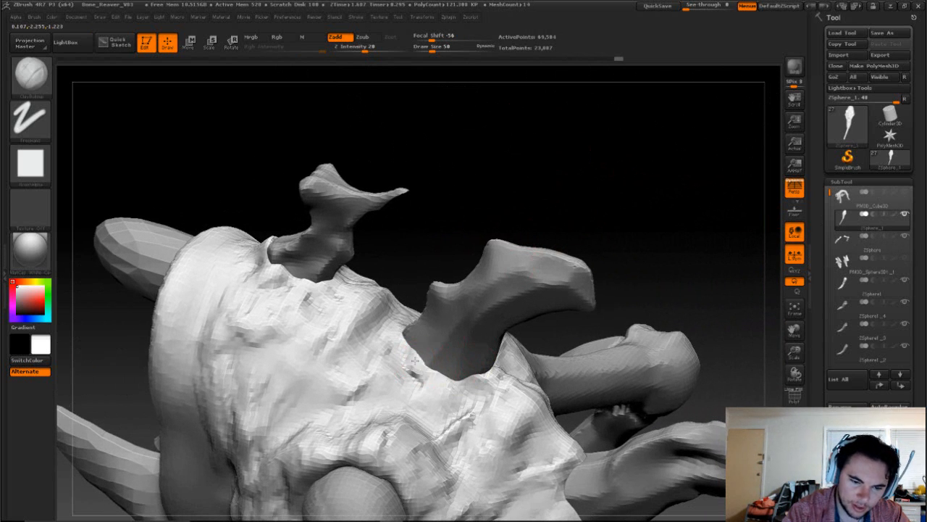
left_click_drag(414, 360, 501, 361)
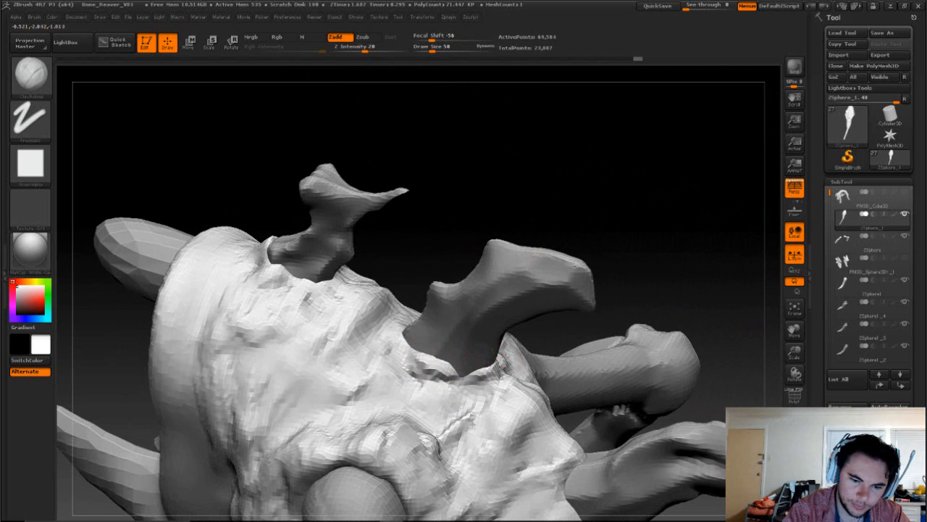
mouse_move(606, 239)
left_mouse_down()
mouse_move(510, 340)
mouse_move(445, 439)
mouse_move(444, 426)
left_mouse_up()
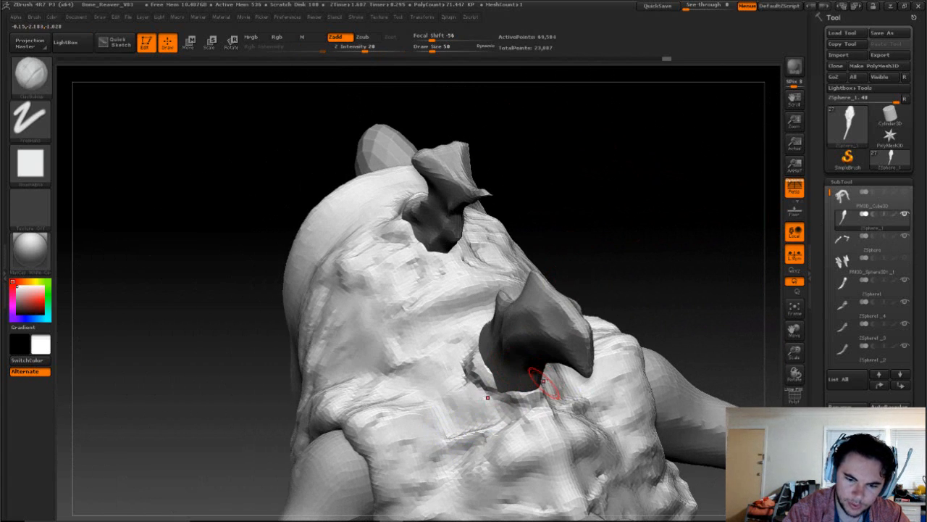
Step: Extend the clay rim around the neck-facing side and far flank of the second dorsal spike's socket
left_click_drag(625, 209, 580, 249)
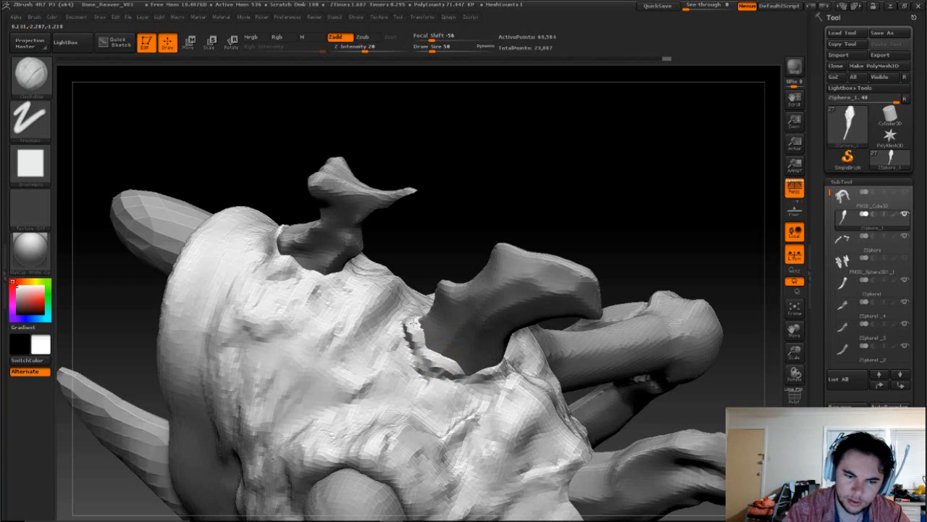
left_click_drag(413, 324, 425, 312)
left_click_drag(472, 245, 449, 319)
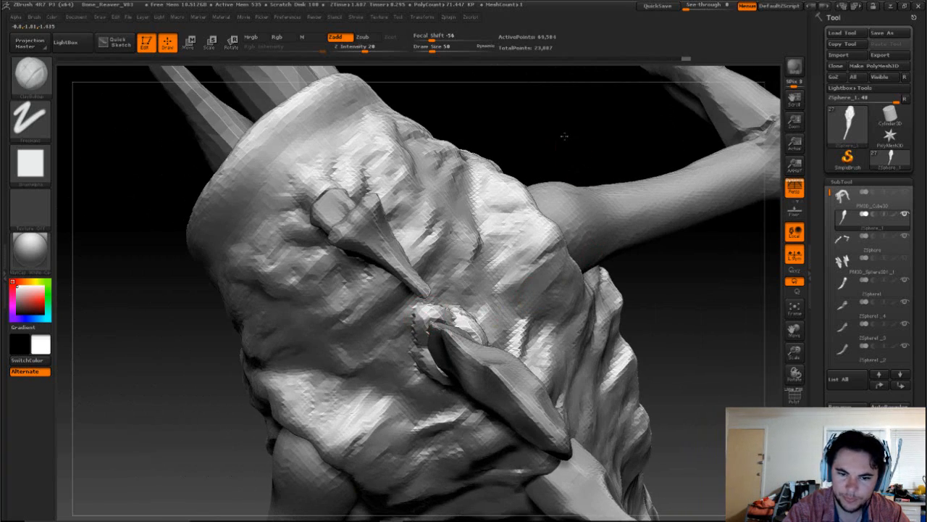
mouse_move(564, 135)
left_mouse_down()
mouse_move(348, 353)
mouse_move(304, 362)
left_mouse_up()
mouse_move(402, 377)
left_mouse_down()
mouse_move(396, 356)
mouse_move(394, 368)
mouse_move(426, 324)
left_mouse_up()
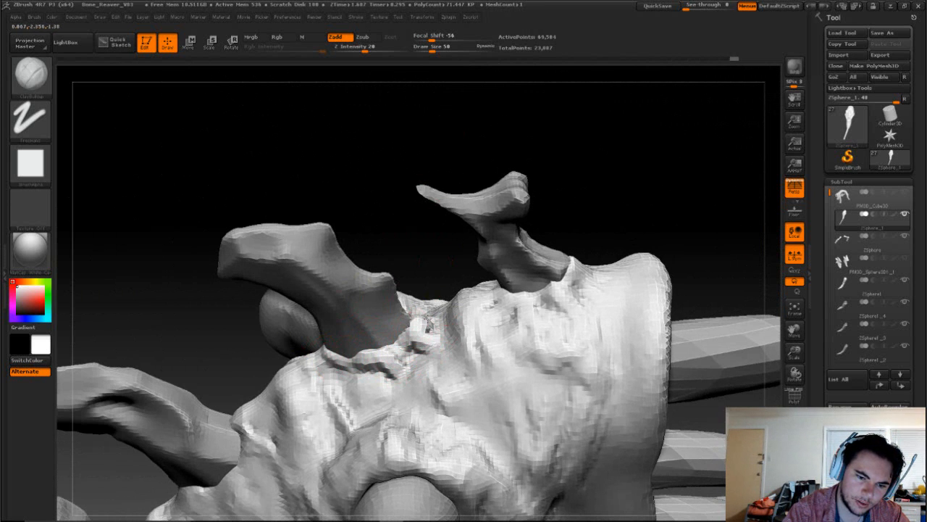
Step: Add lumpy clay strokes between the second spike's socket and the surrounding back, and update the DynaMesh
left_click_drag(399, 208, 428, 335)
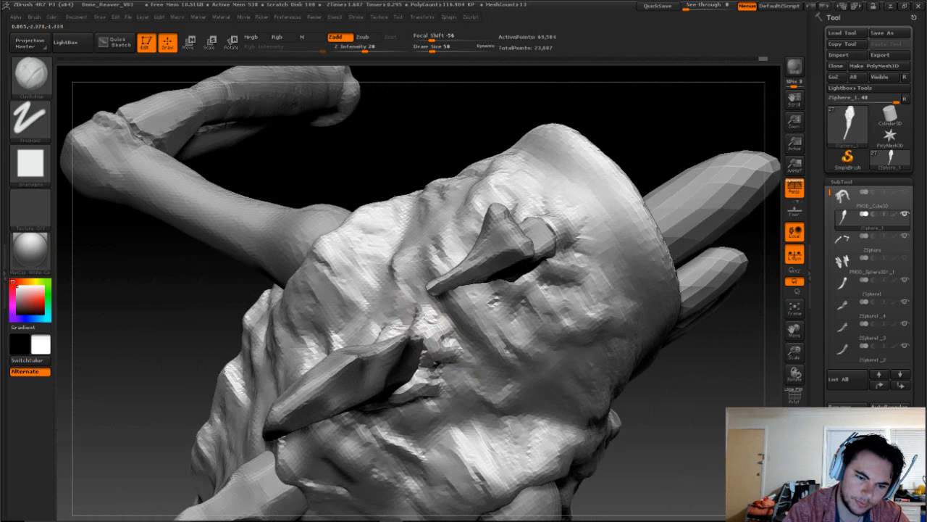
left_click_drag(390, 173, 422, 115)
left_click_drag(638, 279, 653, 277)
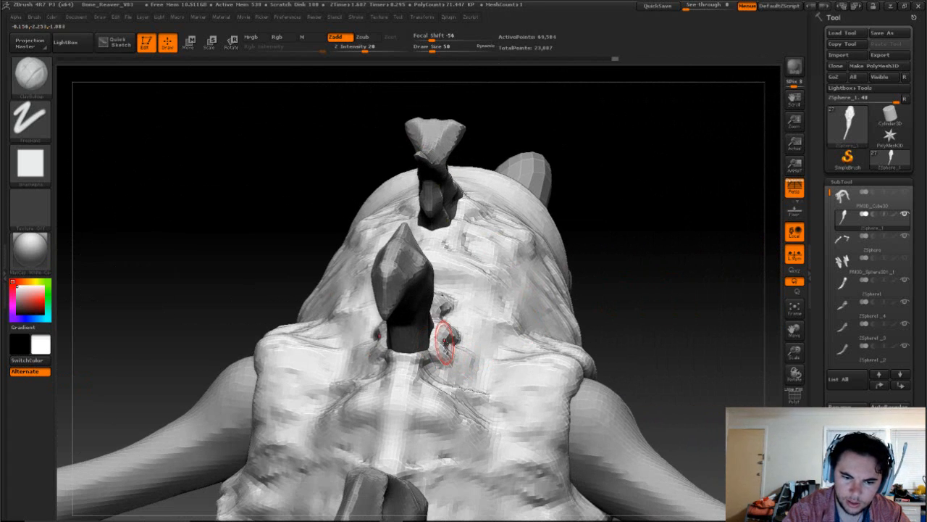
left_click_drag(641, 306, 449, 342)
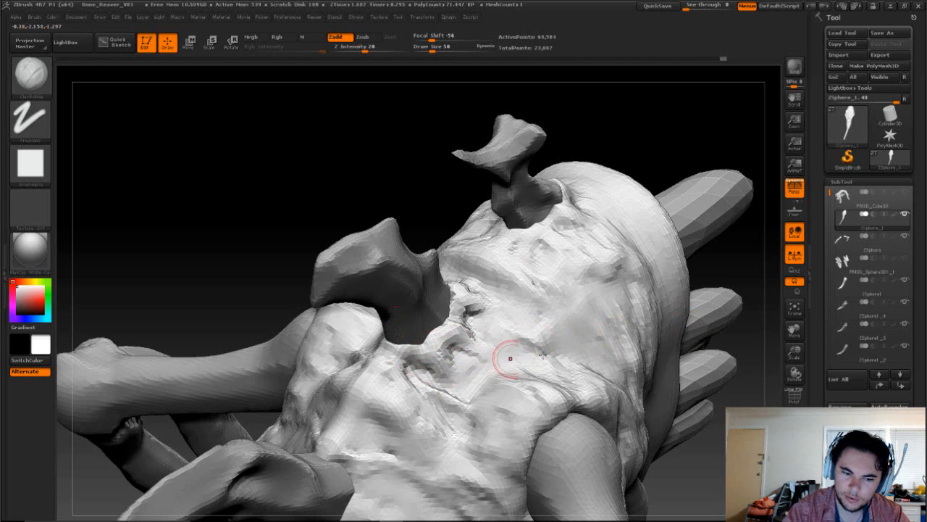
mouse_move(719, 280)
left_mouse_down()
mouse_move(737, 259)
mouse_move(587, 250)
mouse_move(579, 215)
mouse_move(558, 208)
mouse_move(613, 244)
mouse_move(580, 224)
mouse_move(524, 217)
mouse_move(548, 201)
mouse_move(381, 293)
mouse_move(475, 286)
mouse_move(460, 273)
mouse_move(452, 239)
mouse_move(397, 384)
left_mouse_up()
key("ctrl")
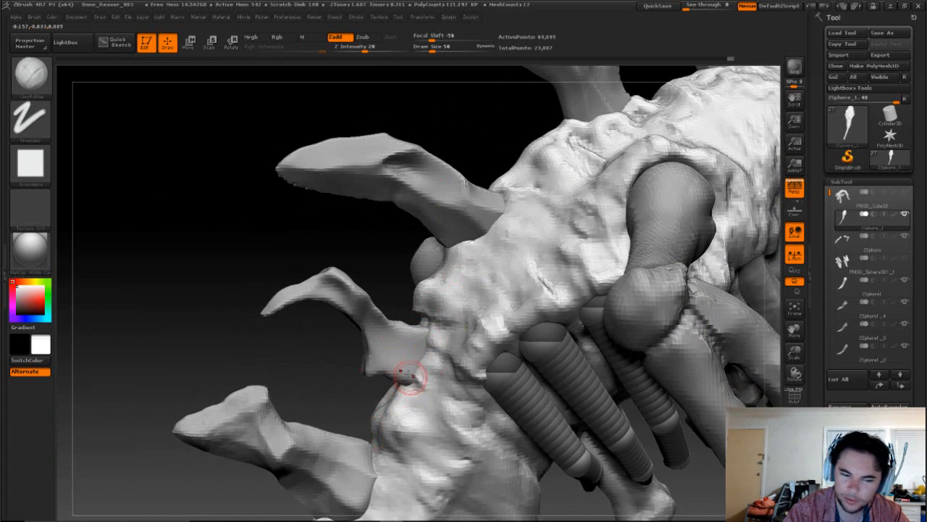
Step: Build a raised clay rim around both flanks of the third dorsal spike's base, updating the DynaMesh between strokes
left_click_drag(427, 190, 491, 248)
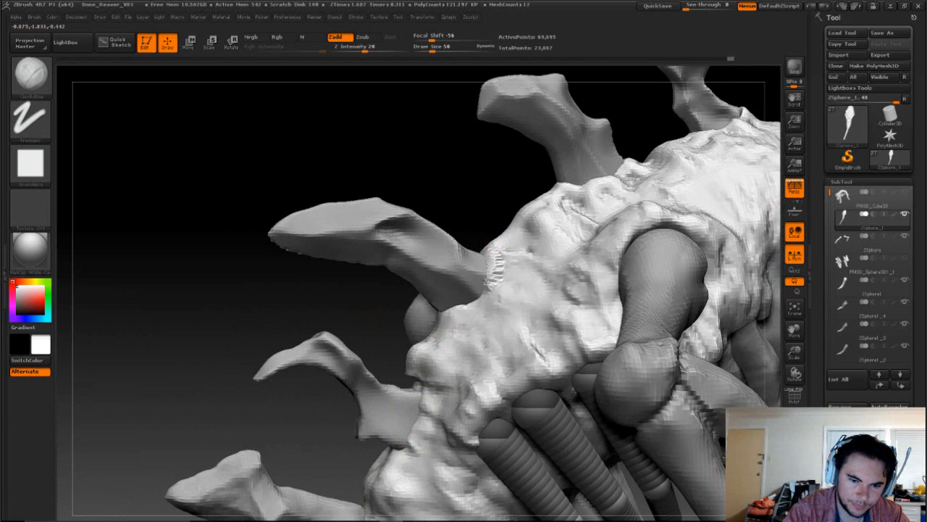
mouse_move(357, 289)
left_mouse_down()
mouse_move(512, 305)
mouse_move(519, 292)
left_mouse_up()
left_click_drag(677, 149, 773, 153)
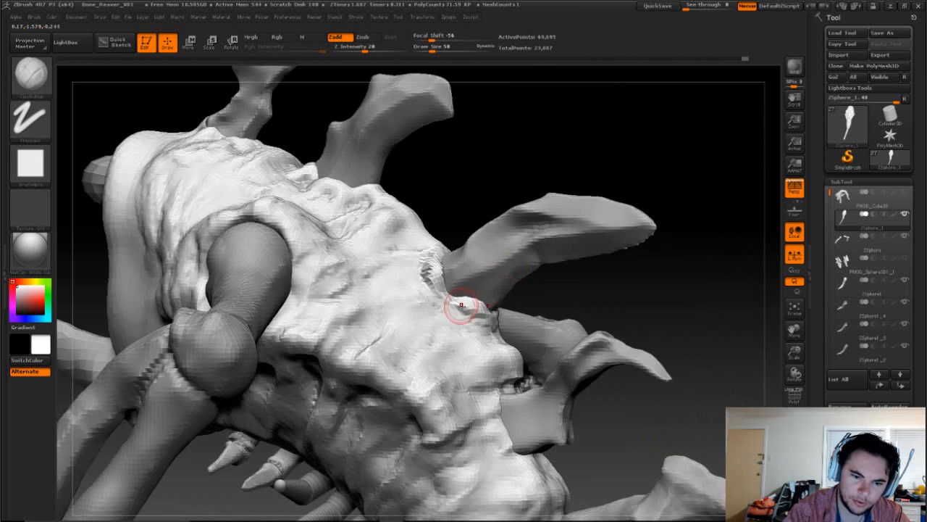
mouse_move(459, 306)
left_mouse_down()
mouse_move(435, 255)
mouse_move(439, 284)
left_mouse_up()
left_click_drag(720, 283, 750, 310, "ctrl")
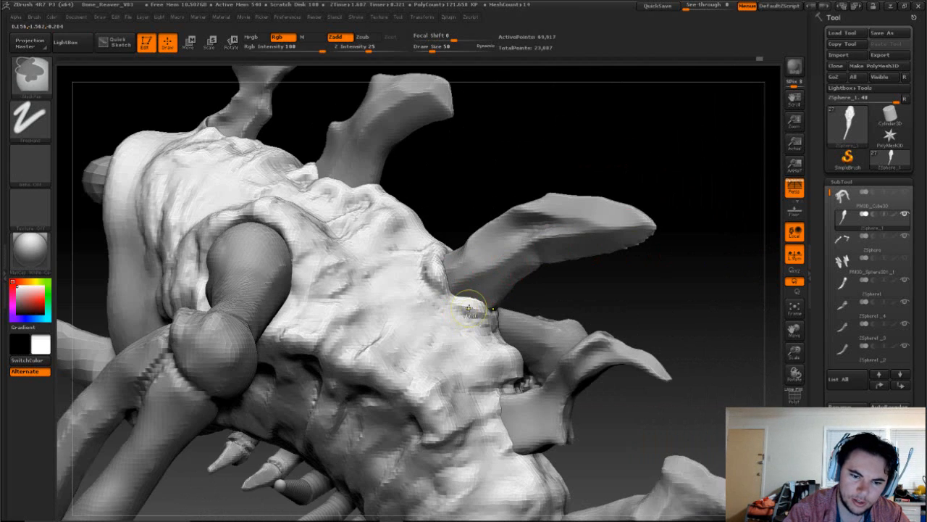
left_click_drag(480, 309, 474, 319)
left_click_drag(633, 305, 573, 307)
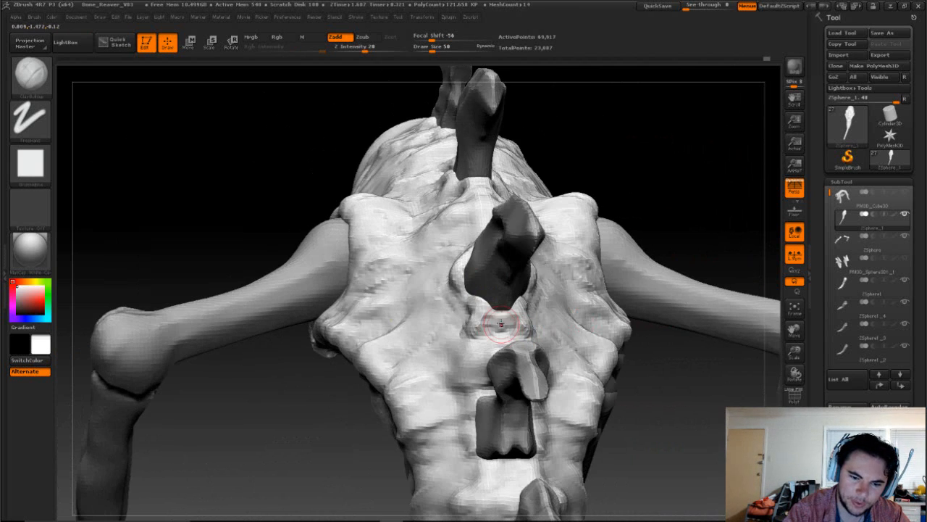
Step: Build up clay on the tail-facing side of the third spike's socket, update the DynaMesh and smooth the nearby back
left_click_drag(493, 320, 500, 337)
left_click_drag(651, 341, 579, 337)
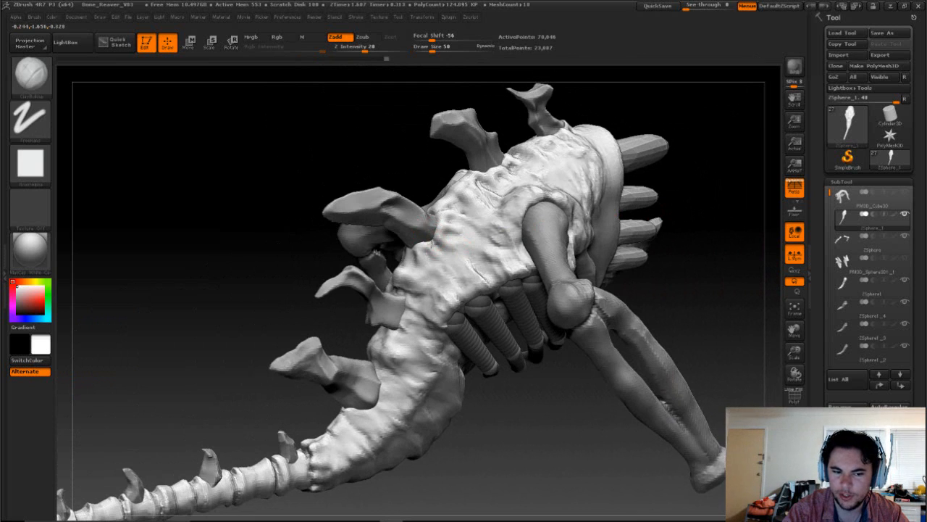
left_click_drag(714, 282, 726, 299, "ctrl")
left_click_drag(447, 247, 452, 238, "shift")
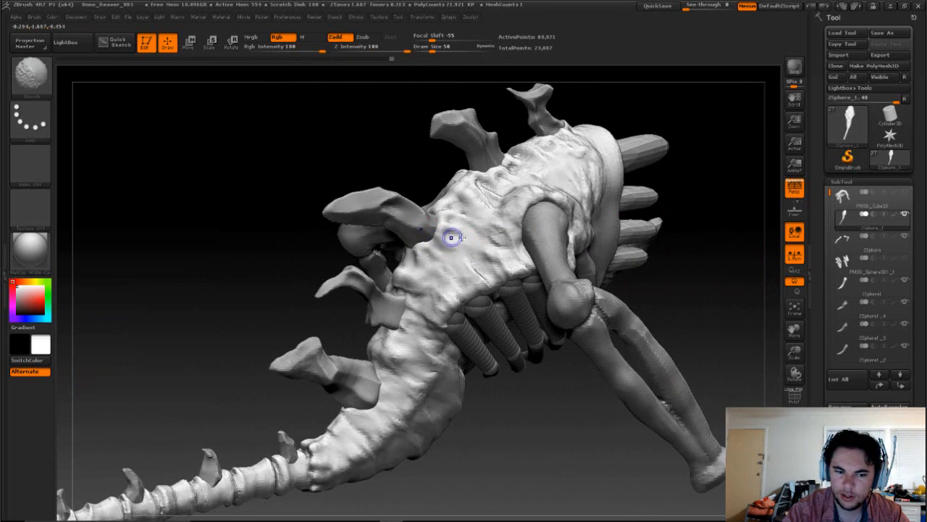
Step: Build a raised clay rim around the base of the fourth dorsal spike, working along its tail-facing edge and both flanks
mouse_move(599, 438)
left_mouse_down()
mouse_move(596, 384)
mouse_move(539, 388)
left_mouse_up()
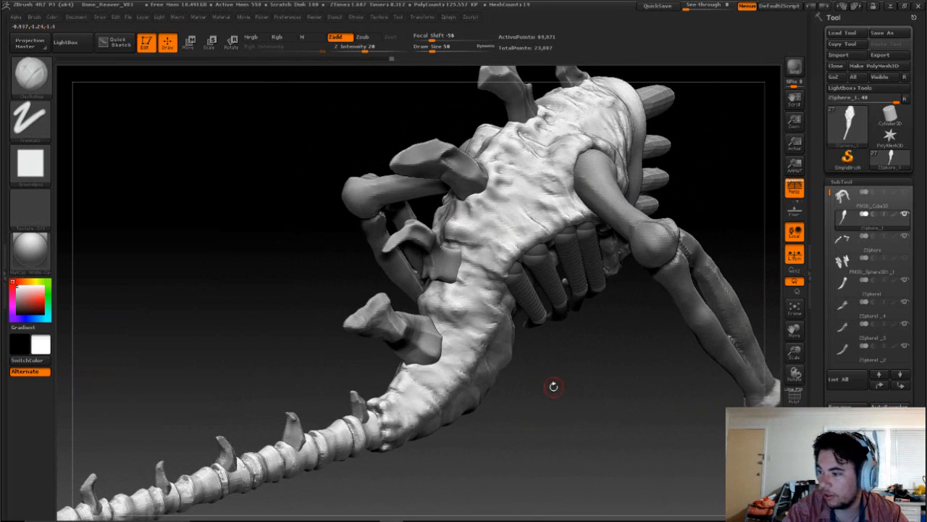
mouse_move(594, 384)
left_mouse_down()
mouse_move(580, 385)
mouse_move(687, 438)
mouse_move(715, 432)
mouse_move(654, 396)
mouse_move(687, 382)
mouse_move(594, 370)
left_mouse_up()
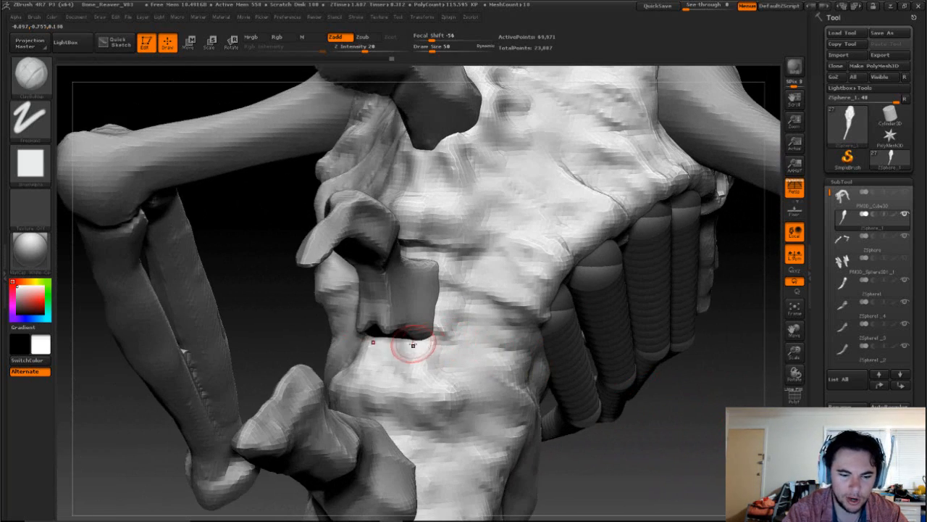
mouse_move(403, 344)
left_mouse_down()
mouse_move(418, 343)
mouse_move(372, 338)
mouse_move(436, 307)
mouse_move(428, 303)
mouse_move(436, 272)
mouse_move(410, 257)
left_mouse_up()
left_click_drag(667, 369, 543, 366)
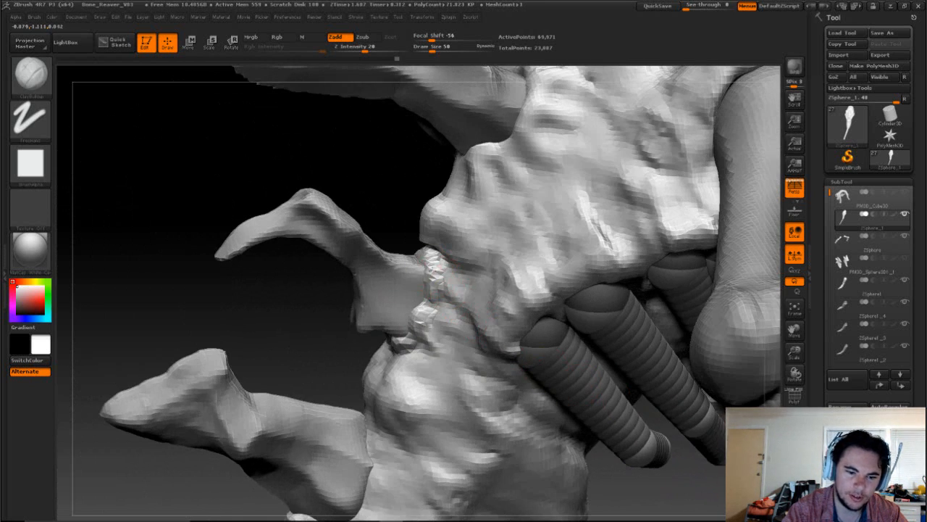
left_click_drag(389, 221, 652, 226)
mouse_move(378, 293)
left_mouse_down()
mouse_move(387, 312)
mouse_move(396, 306)
left_mouse_up()
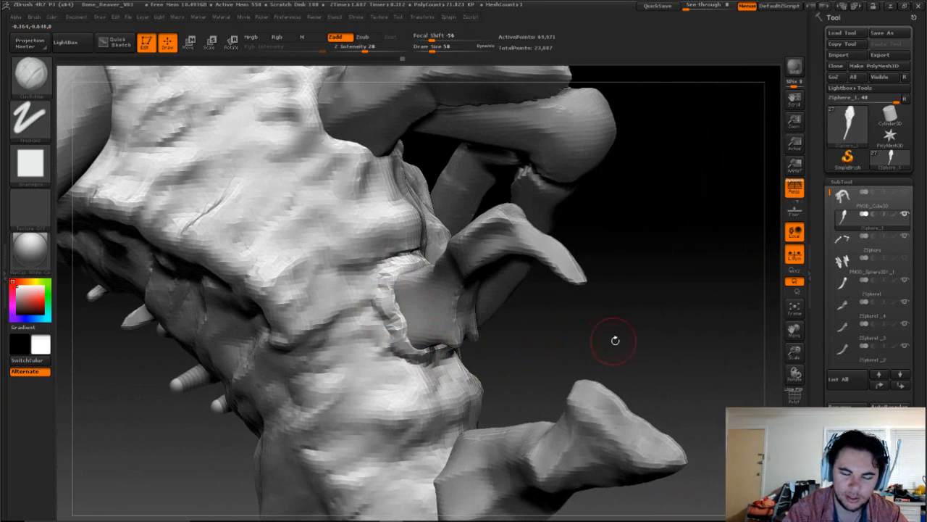
mouse_move(615, 338)
left_mouse_down()
mouse_move(439, 368)
mouse_move(460, 373)
mouse_move(477, 357)
left_mouse_up()
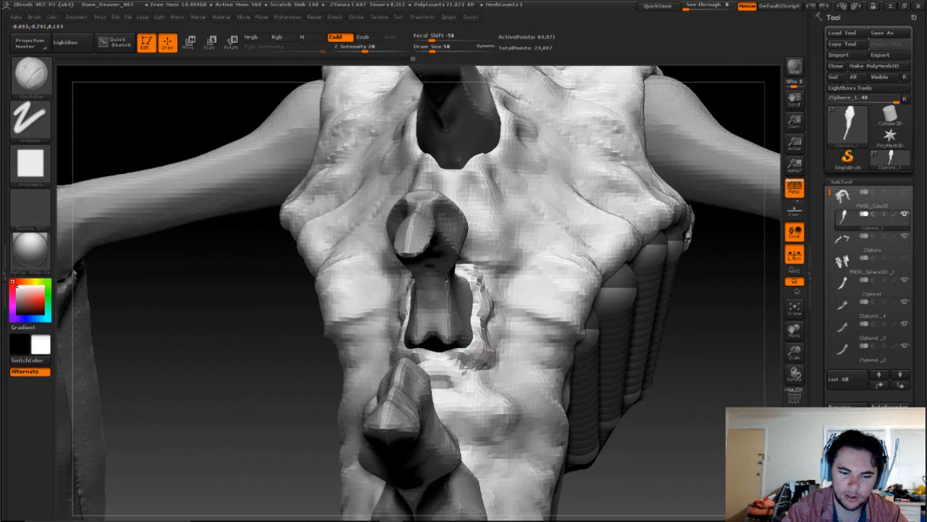
Step: Run clay bumps outward from the fourth spike's rim into the surrounding flesh and update the DynaMesh
mouse_move(693, 410)
left_mouse_down()
mouse_move(493, 331)
mouse_move(510, 354)
left_mouse_up()
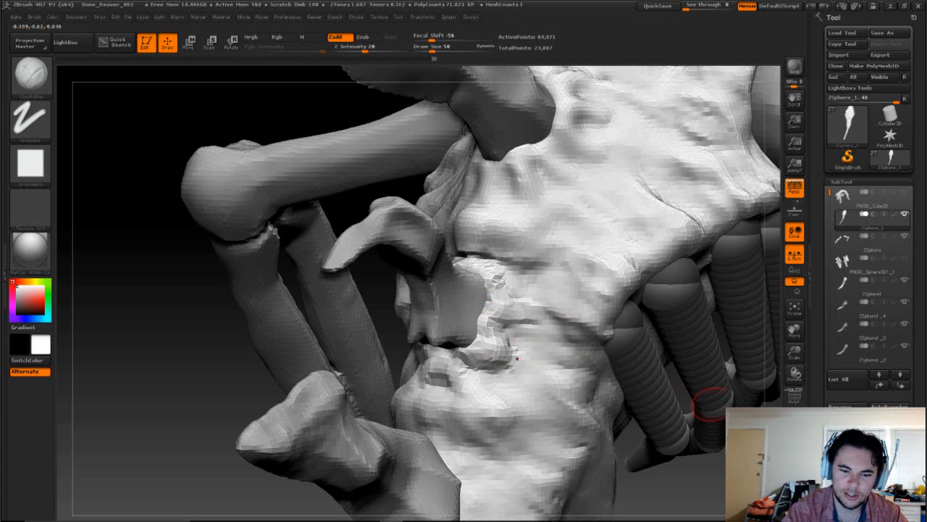
mouse_move(722, 443)
left_mouse_down()
mouse_move(696, 428)
mouse_move(586, 408)
left_mouse_up()
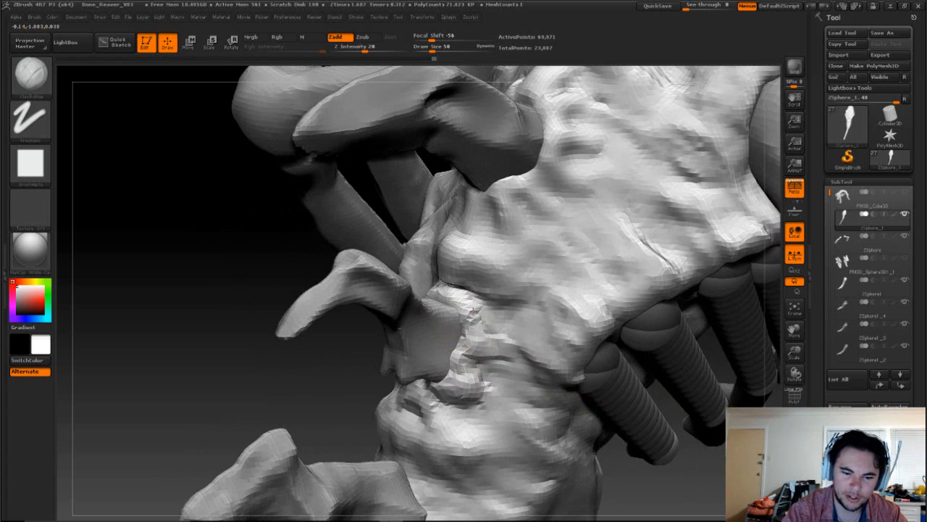
mouse_move(487, 305)
left_mouse_down()
mouse_move(451, 293)
mouse_move(447, 271)
mouse_move(495, 308)
left_mouse_up()
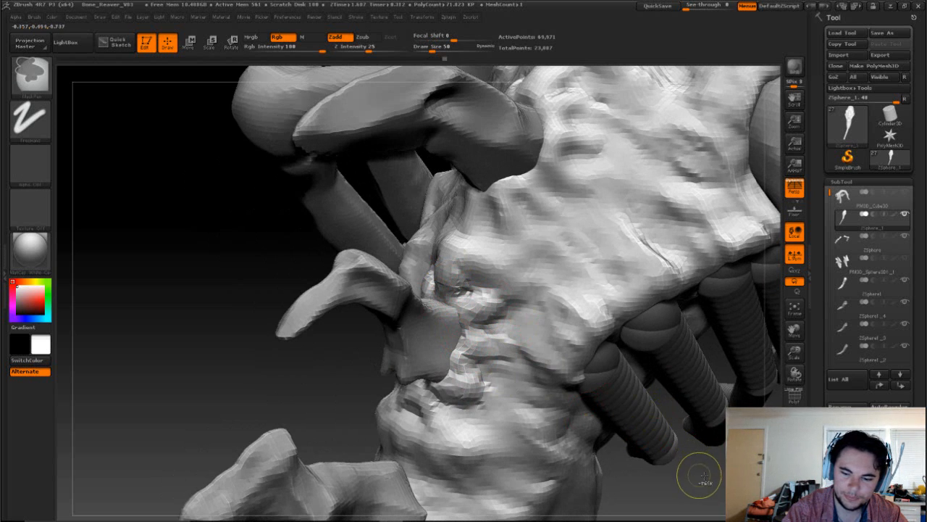
mouse_move(701, 472)
left_mouse_down()
mouse_move(715, 449)
mouse_move(658, 404)
mouse_move(671, 401)
mouse_move(638, 397)
mouse_move(629, 435)
left_mouse_up()
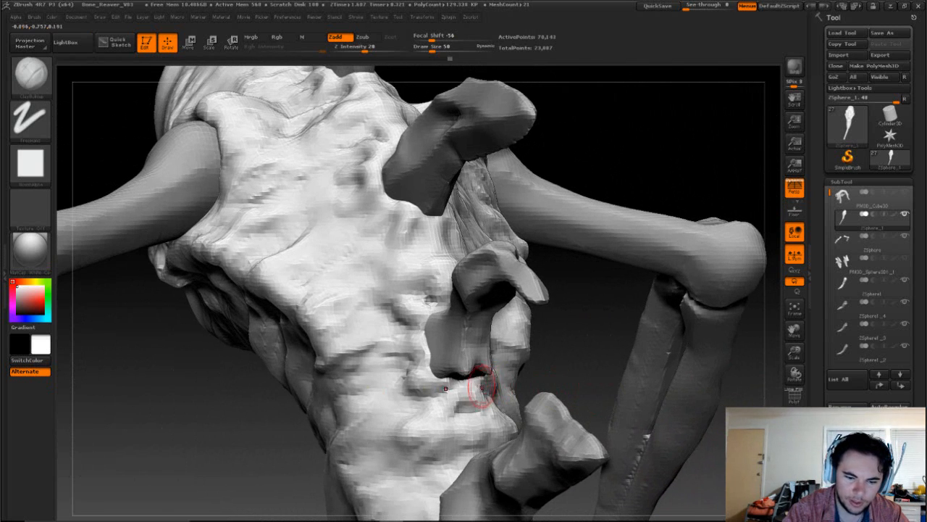
Step: Fill in the flesh on the tail-facing side of the fourth spike's socket with clay strokes, updating the DynaMesh between strokes
left_click_drag(479, 387, 467, 404)
left_click_drag(598, 313, 585, 353, "ctrl")
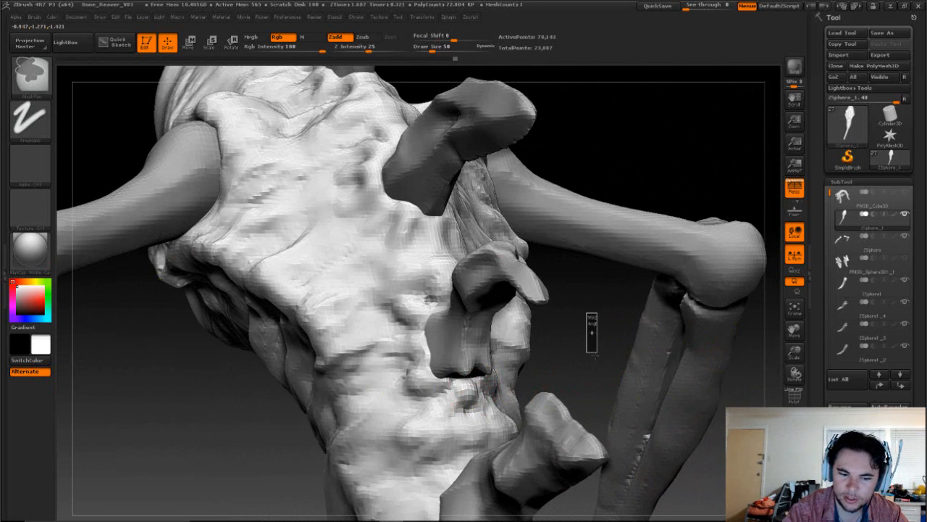
left_click_drag(465, 388, 468, 416)
mouse_move(474, 387)
left_mouse_down()
mouse_move(465, 411)
mouse_move(447, 409)
left_mouse_up()
left_click_drag(439, 395, 439, 399)
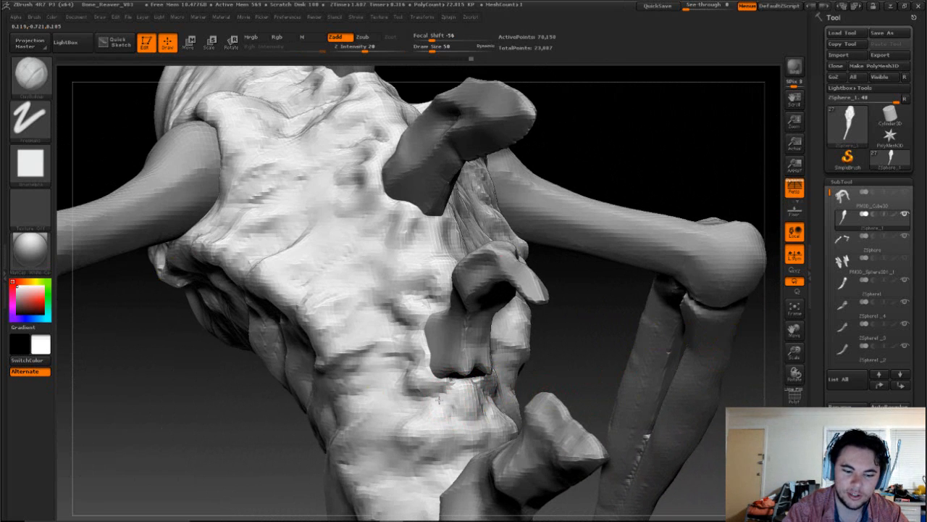
Step: Smooth the rim and the adjoining flesh around the fourth dorsal spike
left_click_drag(553, 364, 565, 375)
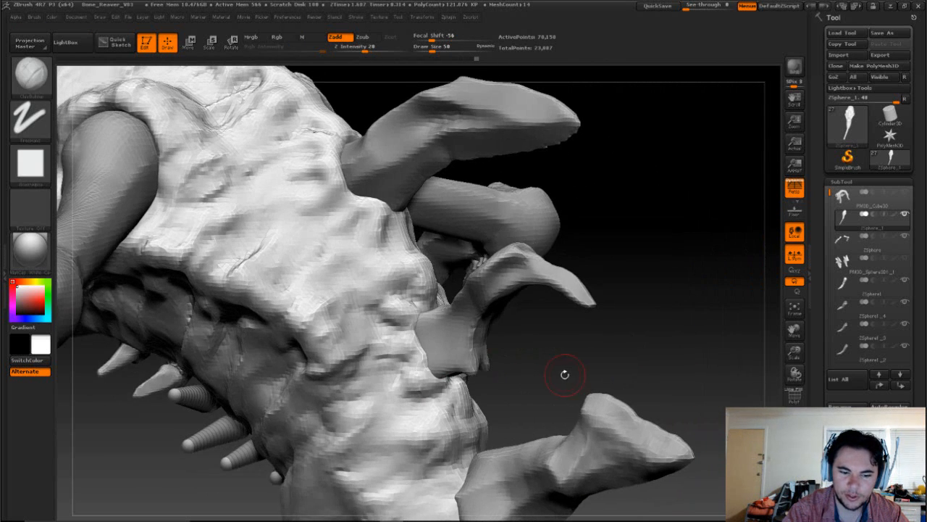
left_click_drag(630, 355, 612, 319, "alt")
left_click_drag(418, 331, 449, 327, "shift")
mouse_move(670, 326)
left_mouse_down()
mouse_move(601, 336)
mouse_move(572, 384)
mouse_move(592, 394)
mouse_move(578, 384)
left_mouse_up()
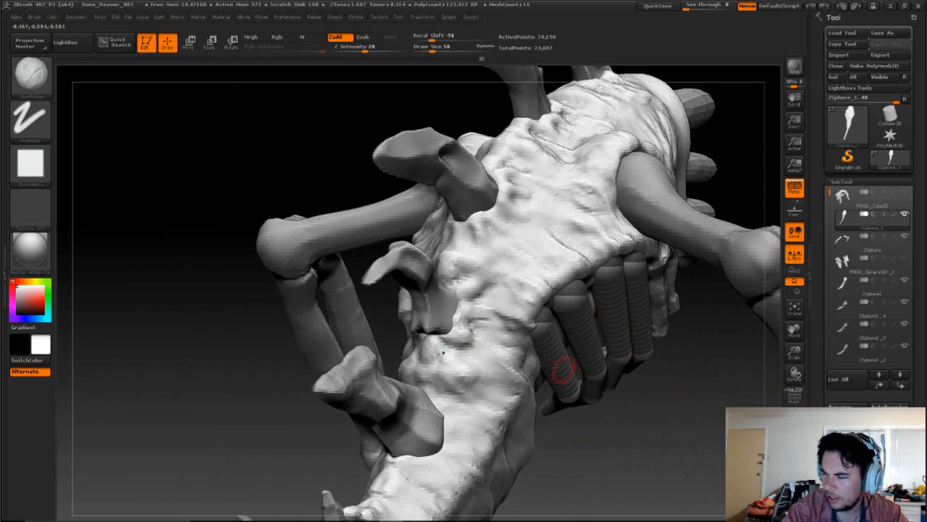
left_click_drag(473, 315, 487, 316, "shift")
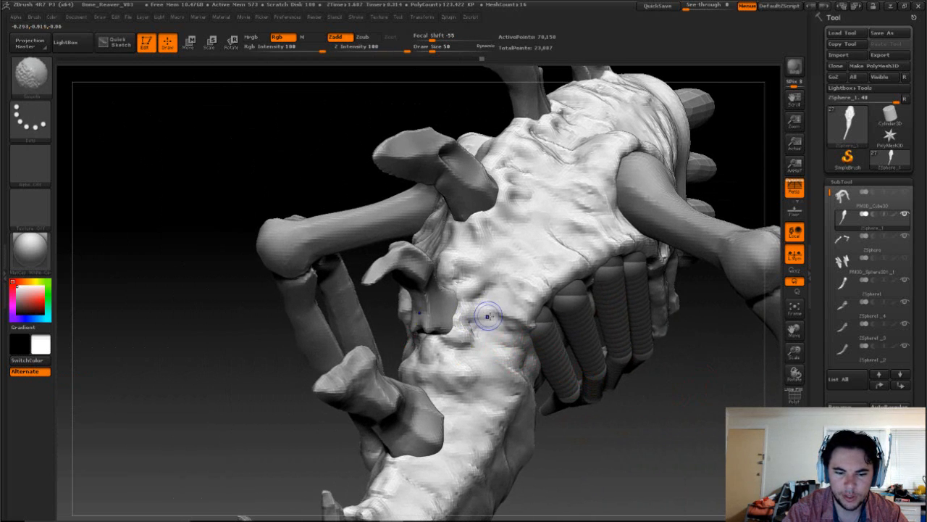
Step: Set the brush draw size to 59, build a clay rim around the fifth dorsal spike's base, and update the DynaMesh
left_click_drag(672, 429, 658, 387)
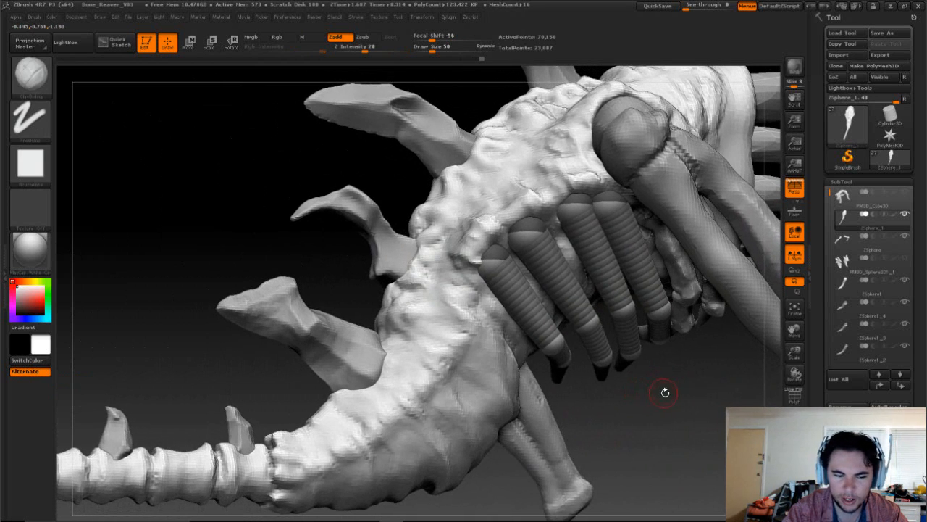
mouse_move(657, 401)
left_mouse_down()
mouse_move(405, 366)
mouse_move(491, 361)
mouse_move(498, 343)
mouse_move(502, 361)
mouse_move(502, 349)
mouse_move(450, 371)
mouse_move(456, 375)
left_mouse_up()
key("s")
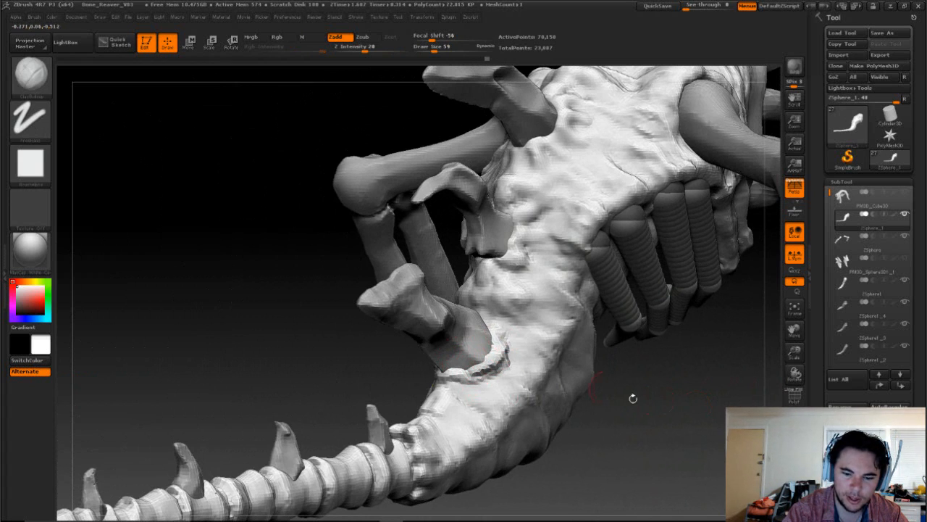
left_click_drag(633, 397, 612, 500)
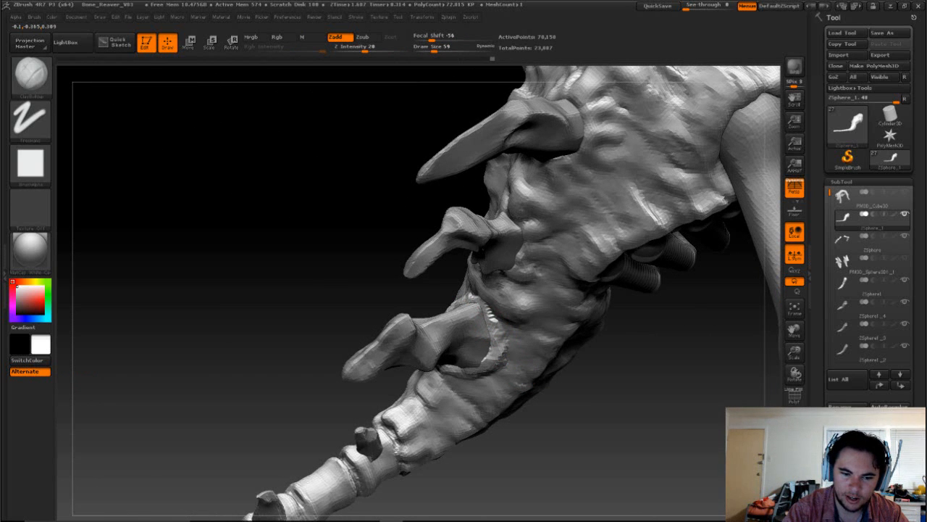
left_click_drag(507, 356, 647, 389)
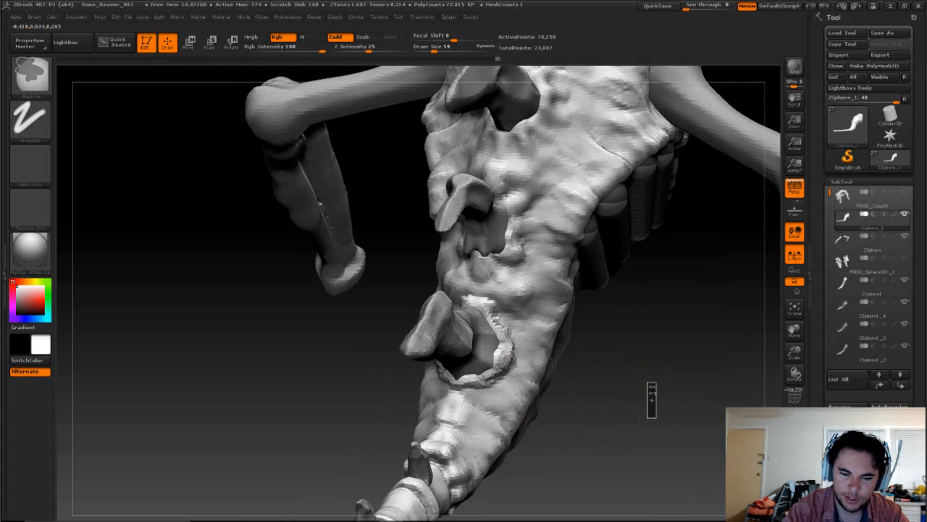
Step: Blend the fifth dorsal spike's rim into the surrounding flesh with clay strokes and update the DynaMesh
mouse_move(505, 358)
left_mouse_down()
mouse_move(527, 369)
mouse_move(474, 384)
mouse_move(483, 392)
mouse_move(464, 406)
left_mouse_up()
mouse_move(564, 382)
left_mouse_down()
mouse_move(519, 351)
mouse_move(548, 352)
left_mouse_up()
left_click_drag(674, 410, 701, 420)
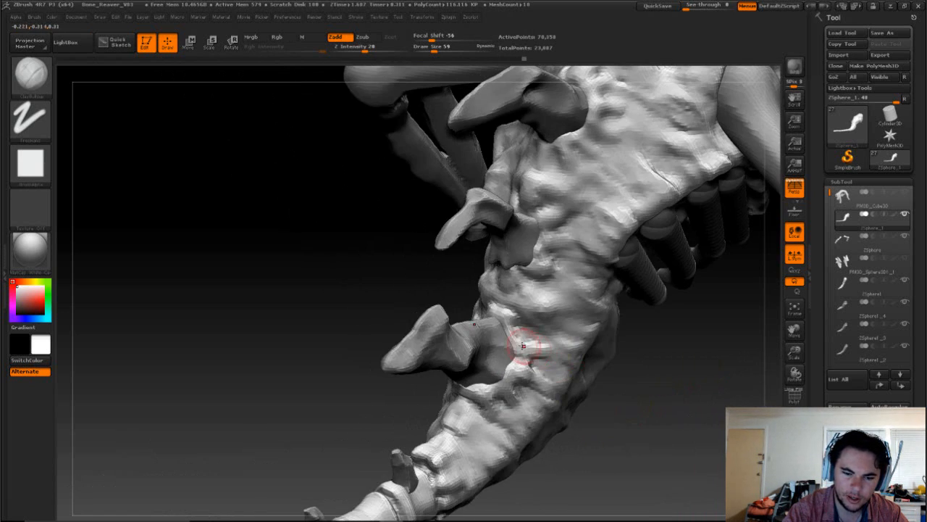
mouse_move(523, 345)
left_mouse_down()
mouse_move(511, 326)
mouse_move(509, 340)
mouse_move(498, 305)
mouse_move(523, 317)
left_mouse_up()
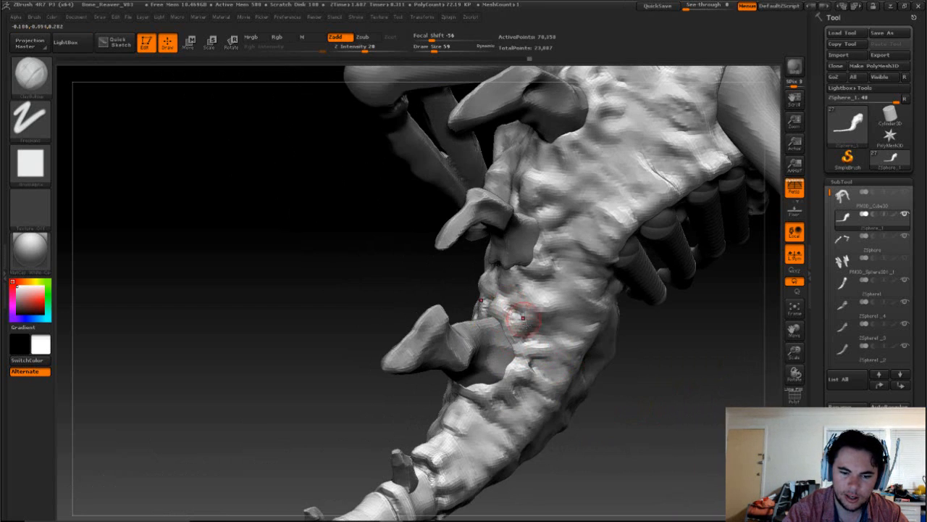
left_click_drag(629, 361, 500, 413)
mouse_move(640, 418)
left_mouse_down("ctrl")
mouse_move(648, 440)
mouse_move(627, 396)
mouse_move(644, 443)
mouse_move(621, 383)
mouse_move(620, 439)
left_mouse_up("ctrl")
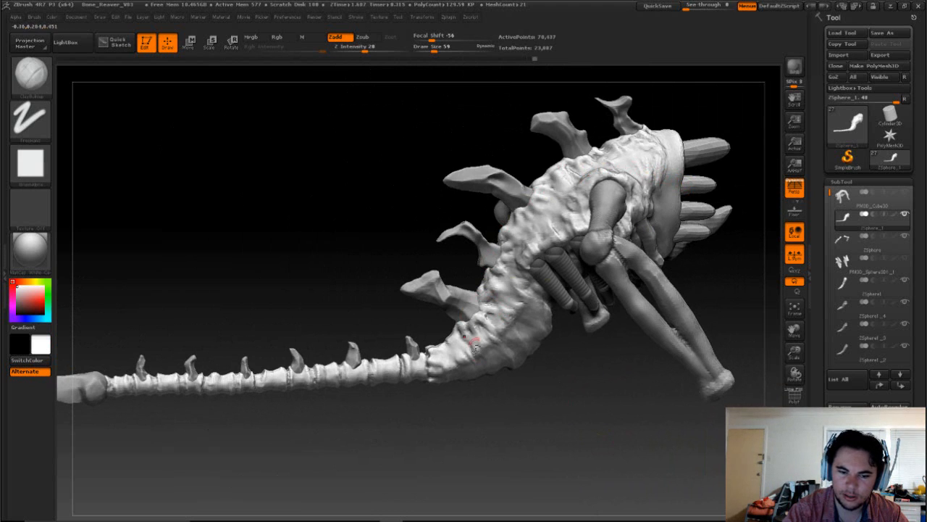
Step: Examine the whole creature from the front and both sides, then the transition from the back into the tail
left_click_drag(601, 407, 616, 349, "alt")
left_click_drag(673, 349, 551, 344)
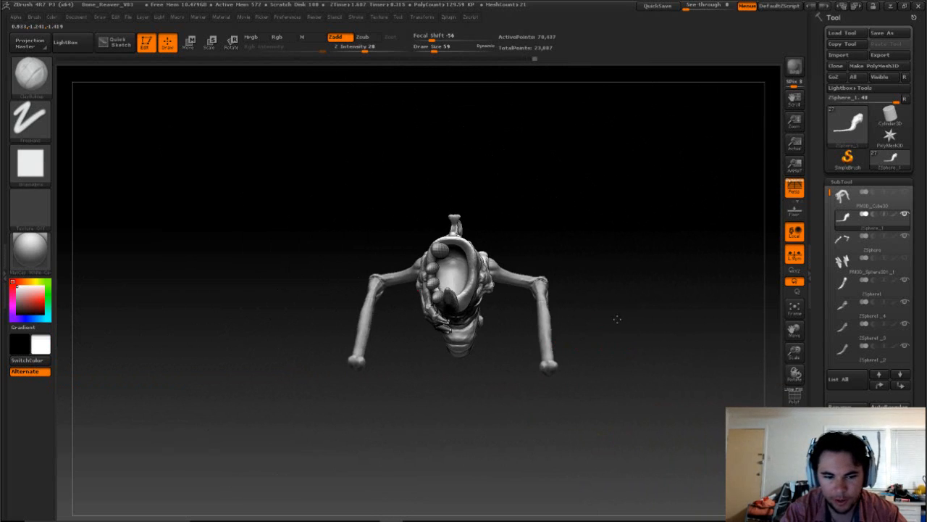
left_click_drag(617, 319, 645, 320)
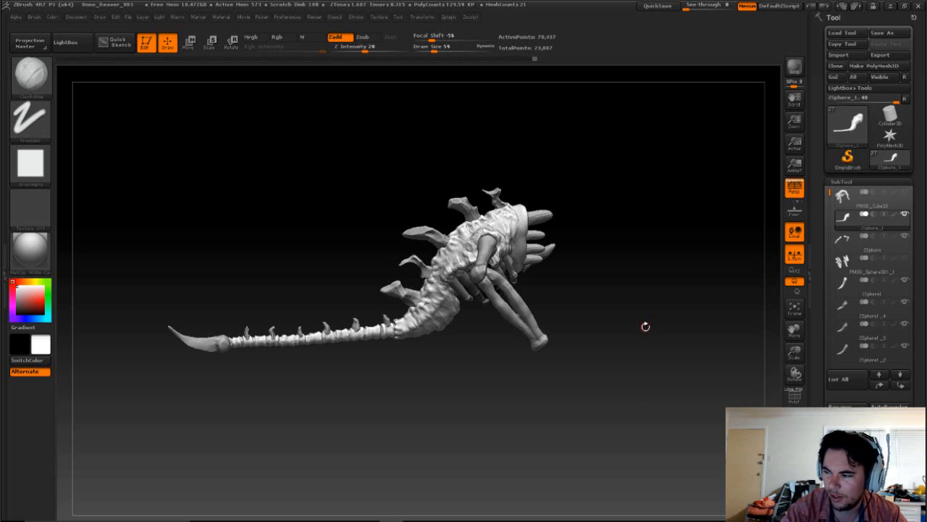
left_click_drag(652, 306, 750, 376)
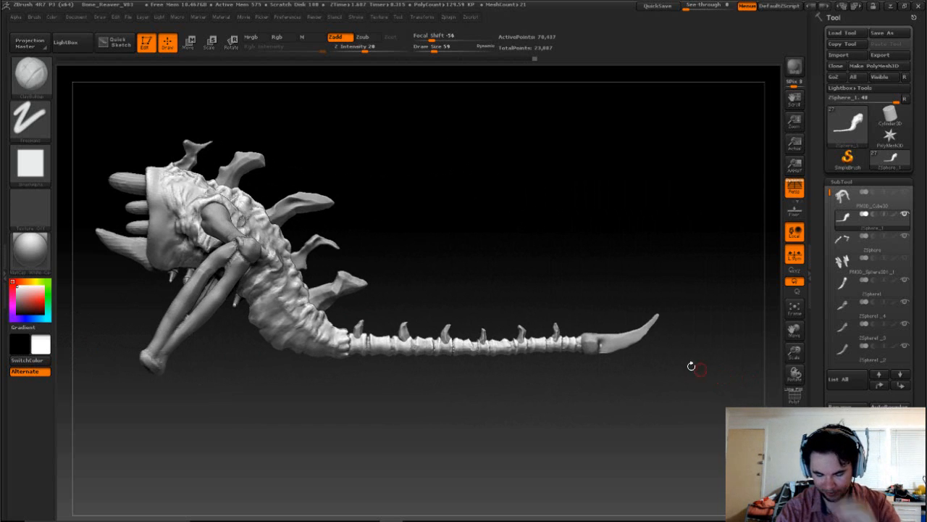
left_click_drag(534, 252, 631, 299)
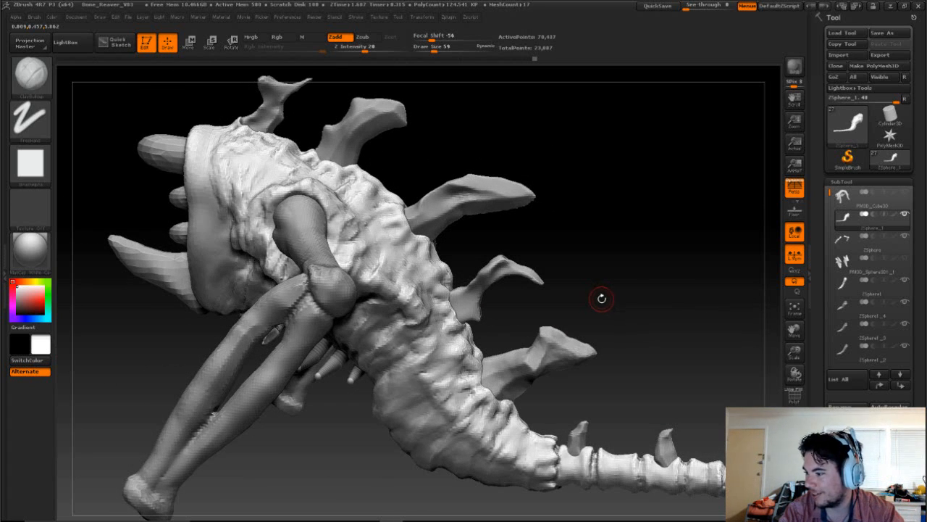
left_click_drag(625, 251, 615, 430)
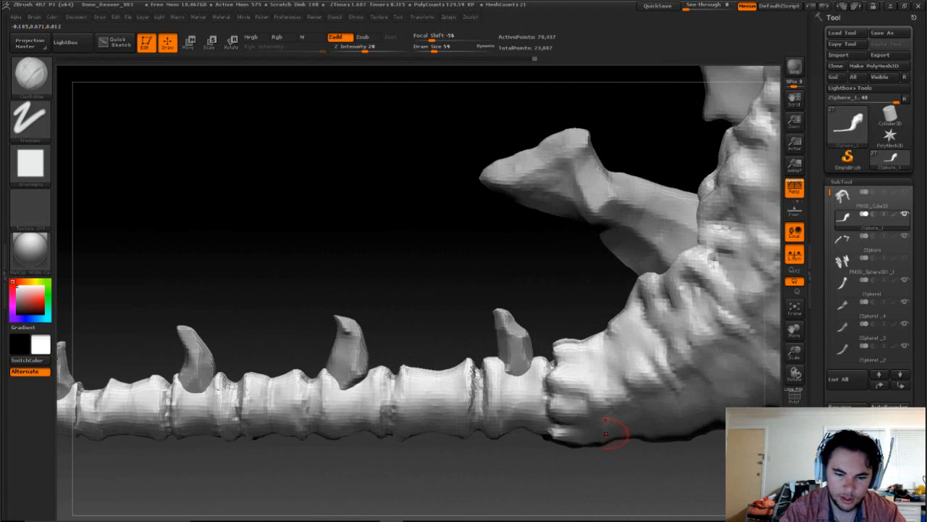
Step: Reduce the brush draw size to 24 to suit the base of the first tail spike
mouse_move(528, 276)
left_mouse_down()
mouse_move(526, 238)
mouse_move(545, 257)
mouse_move(538, 289)
left_mouse_up()
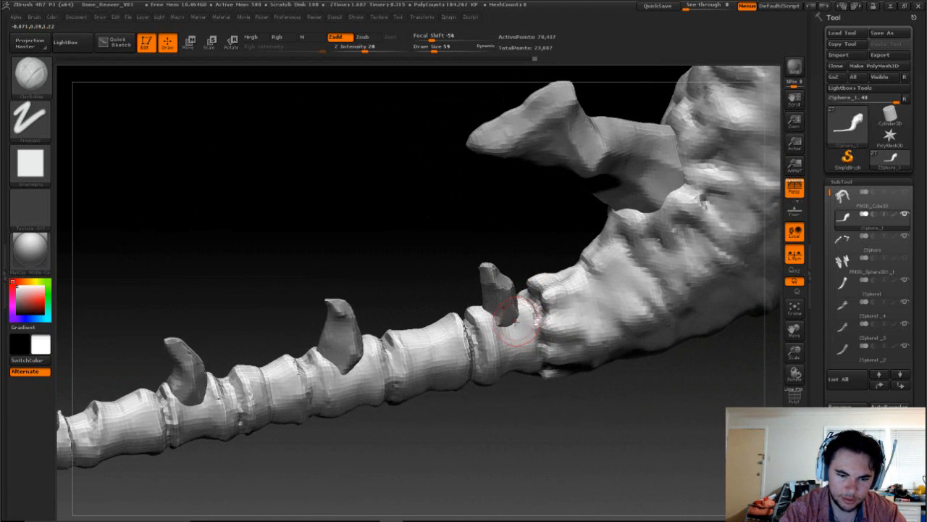
key("s")
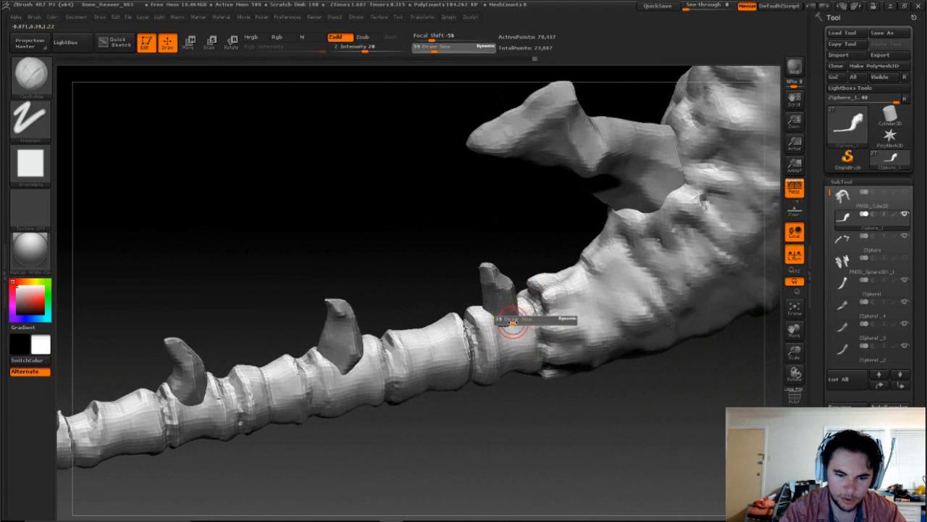
left_click(506, 319)
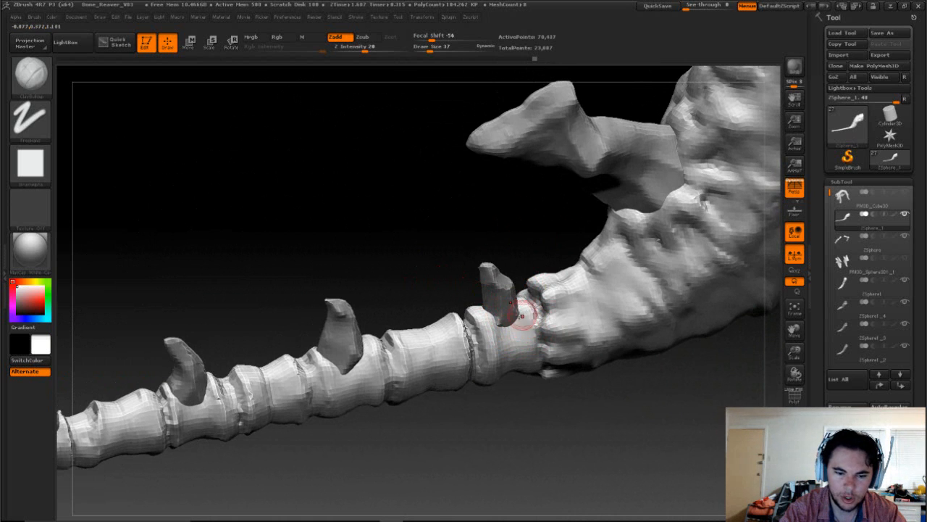
mouse_move(498, 251)
left_mouse_down()
mouse_move(480, 232)
mouse_move(497, 252)
left_mouse_up()
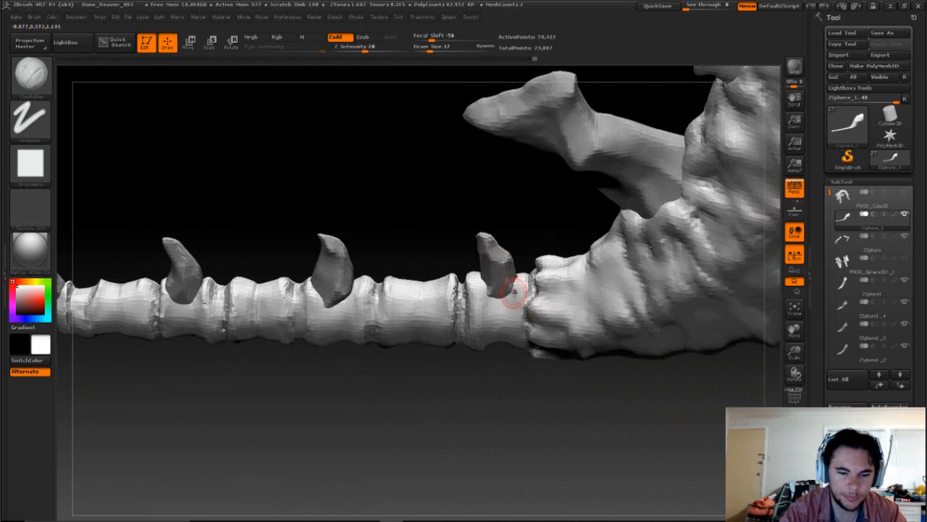
left_click_drag(444, 228, 497, 303)
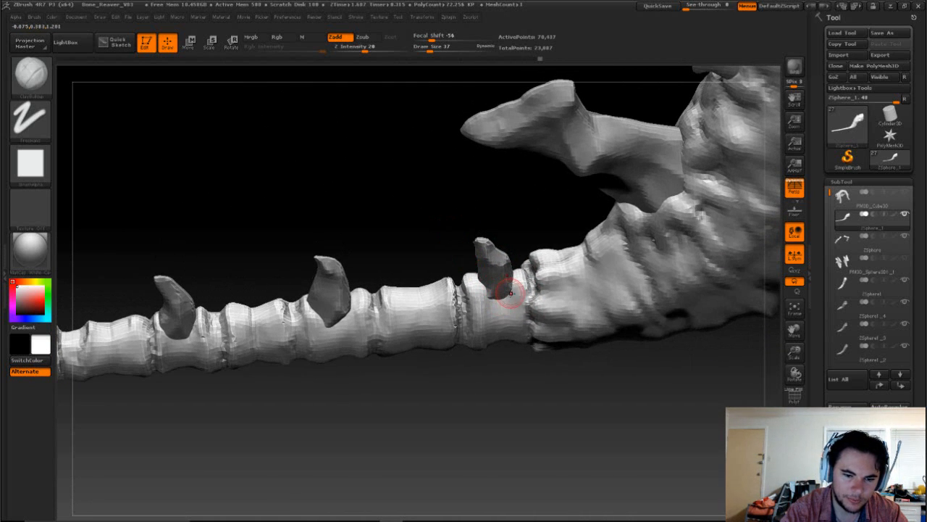
key("s")
left_click_drag(509, 293, 508, 293)
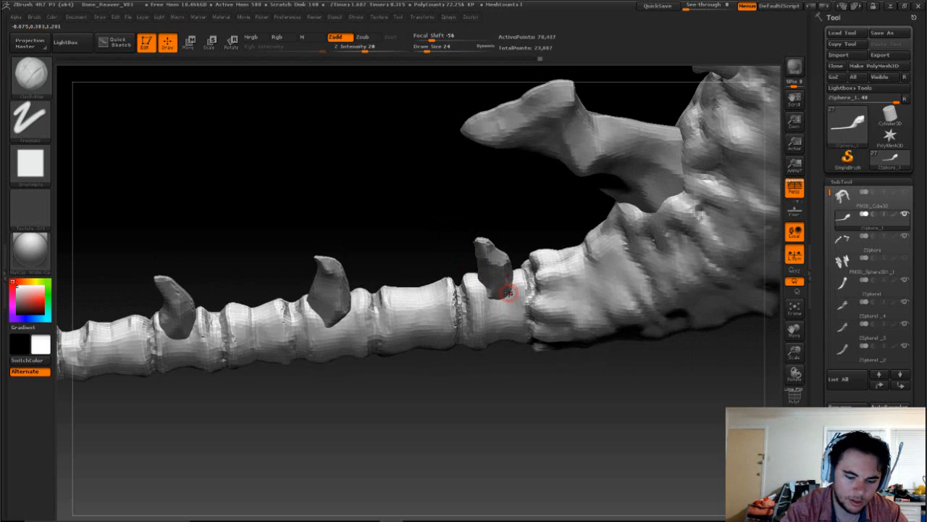
Step: Try to pull the vertebra's surface up around the first tail spike's base on both sides with the Move brush
key("b")
key("m")
key("v")
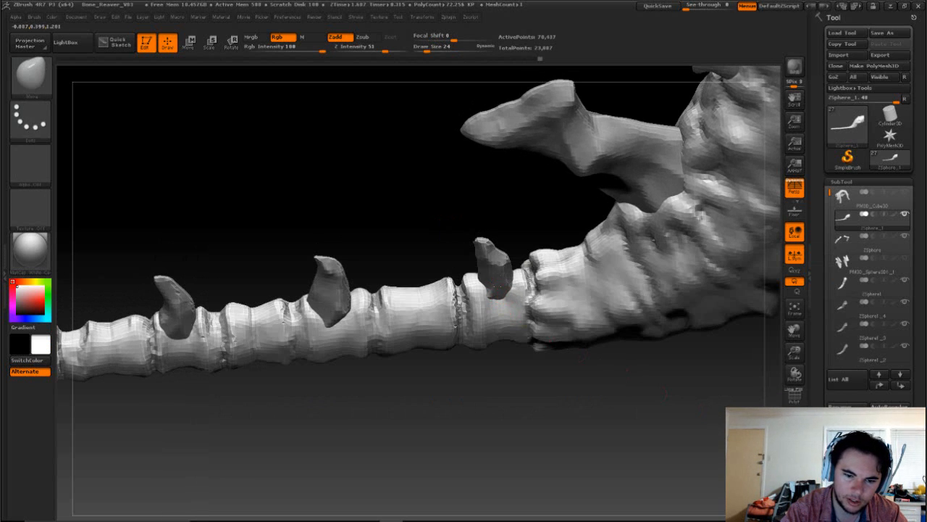
mouse_move(557, 383)
left_mouse_down()
mouse_move(617, 374)
mouse_move(555, 375)
left_mouse_up()
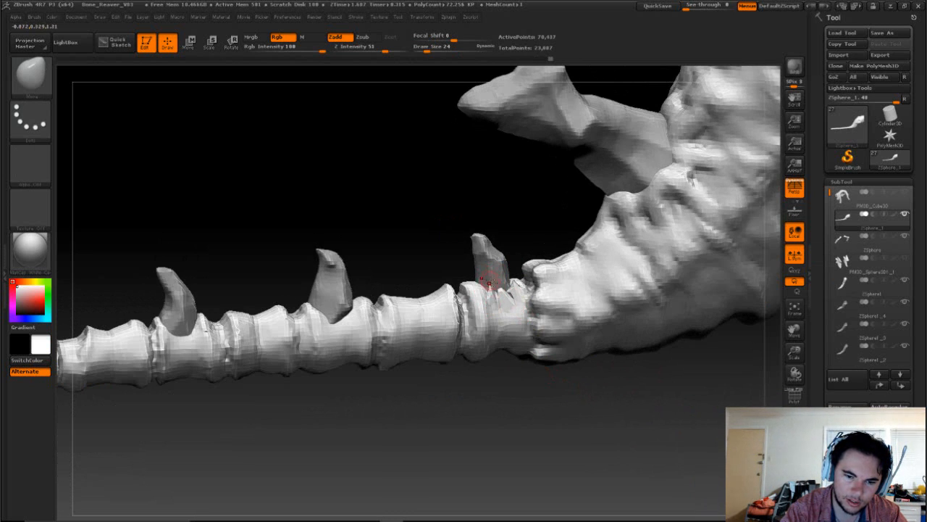
mouse_move(567, 383)
left_mouse_down()
mouse_move(604, 399)
mouse_move(562, 380)
mouse_move(509, 319)
left_mouse_up()
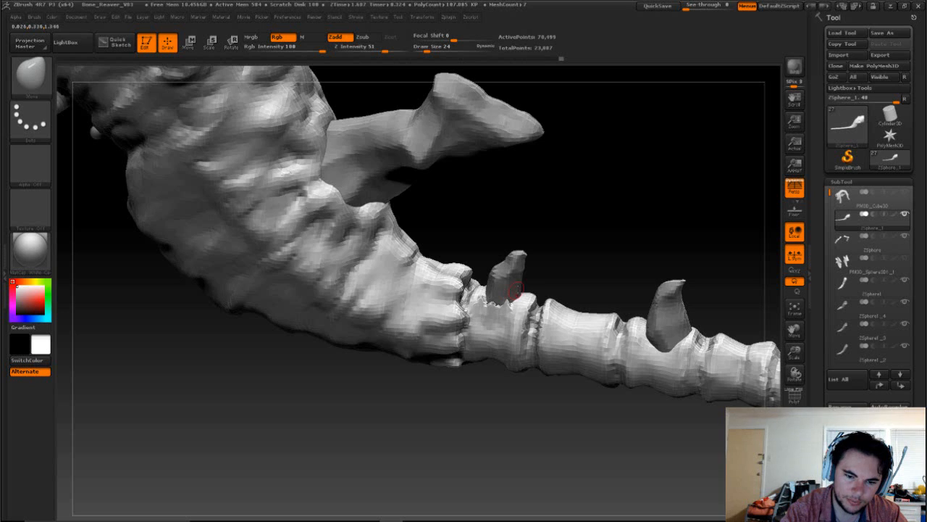
left_click_drag(558, 268, 544, 271)
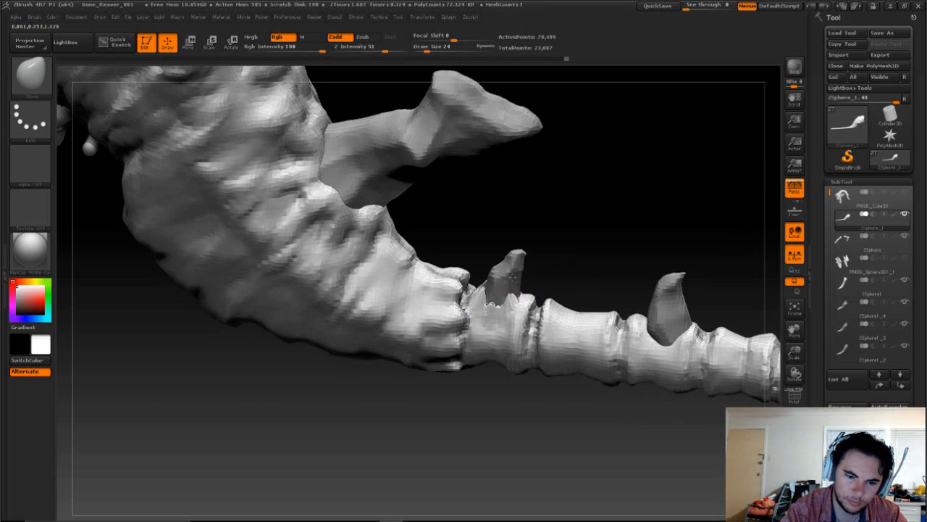
mouse_move(549, 272)
left_mouse_down()
mouse_move(570, 265)
mouse_move(534, 276)
left_mouse_up()
left_click_drag(620, 278, 510, 290)
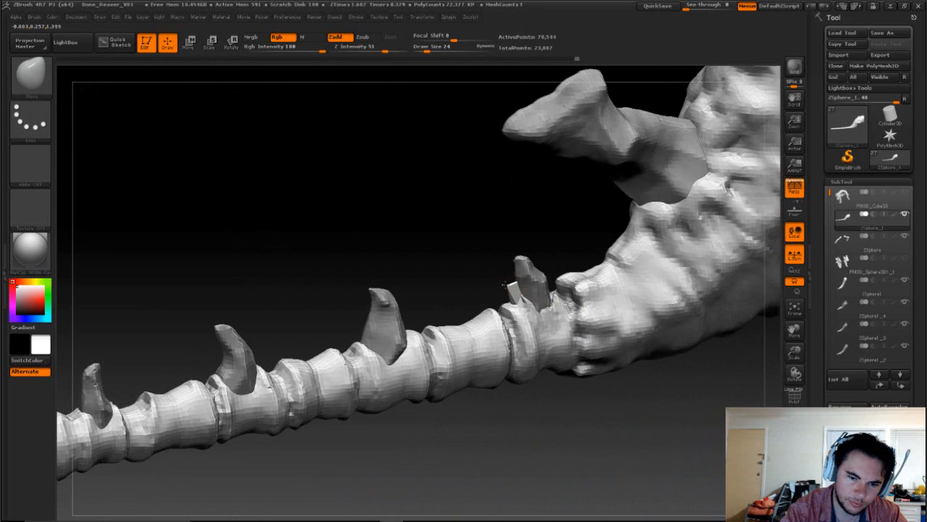
left_click_drag(480, 282, 569, 267)
left_click_drag(511, 282, 490, 266)
Step: Undo the Move brush edits around the first tail spike's base
key("ctrl")
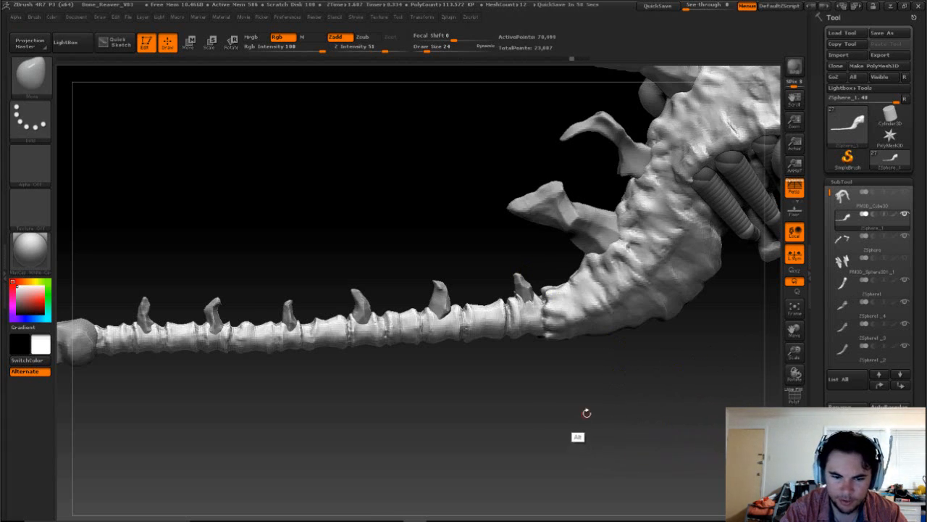
mouse_move(584, 413)
left_mouse_down("alt")
mouse_move(549, 401)
mouse_move(582, 425)
left_mouse_up("alt")
key("ctrl")
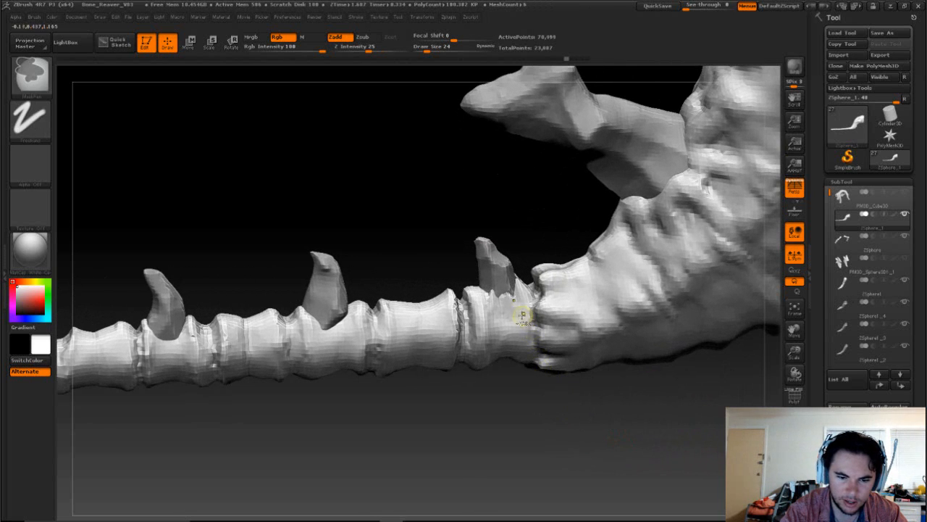
left_click_drag(520, 313, 523, 316, "ctrl")
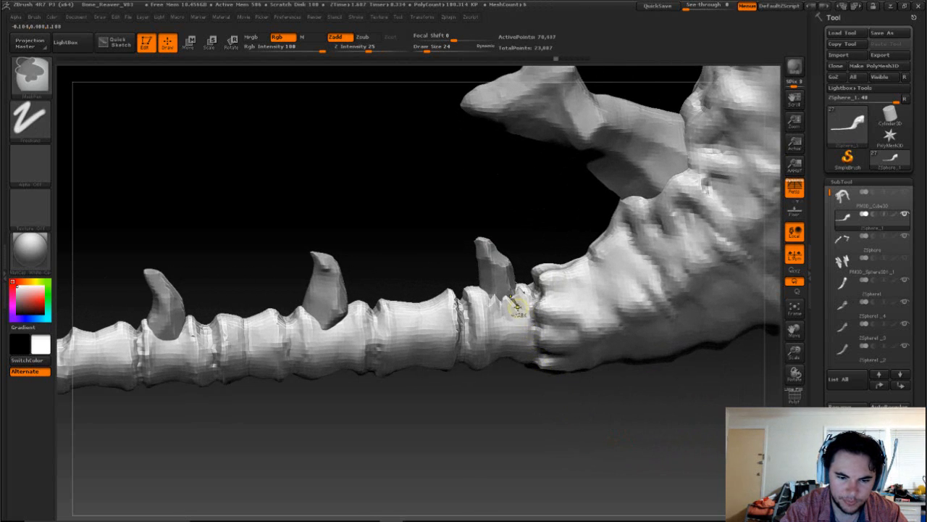
Step: Smooth the vertebra's surface beside the first tail spike and update the DynaMesh
key("shift")
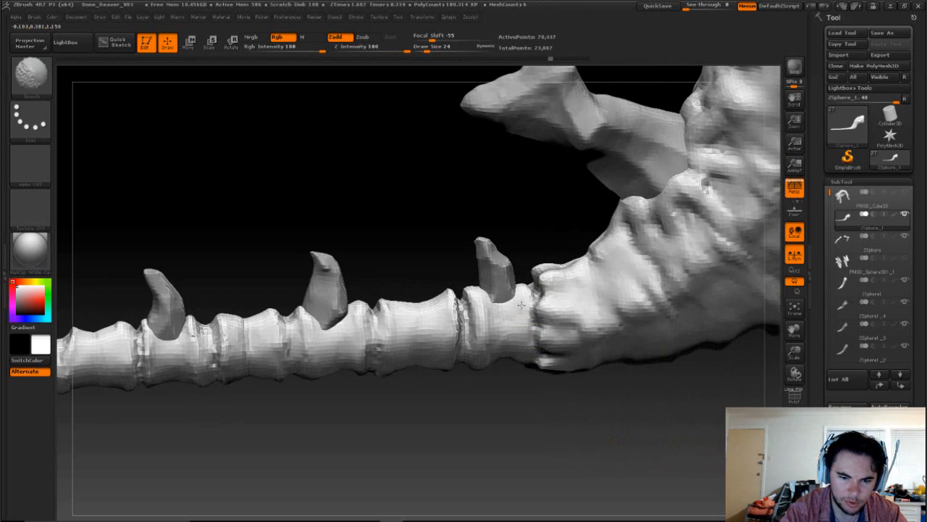
left_click_drag(521, 305, 520, 330, "shift")
left_click_drag(449, 406, 619, 355)
left_click_drag(616, 249, 610, 282, "ctrl")
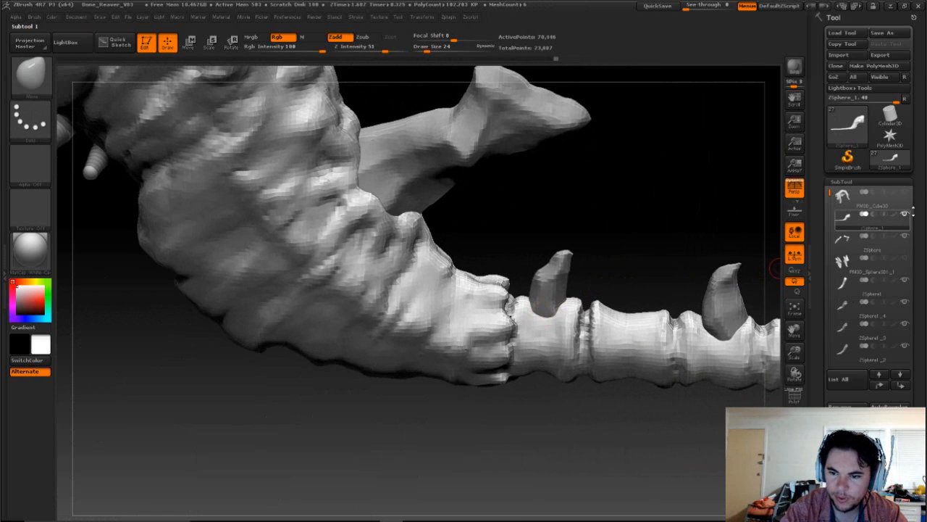
Step: Build a small clay rim around the first tail spike's base with the ClayBuildup brush at draw size 24
left_click_drag(627, 260, 586, 302)
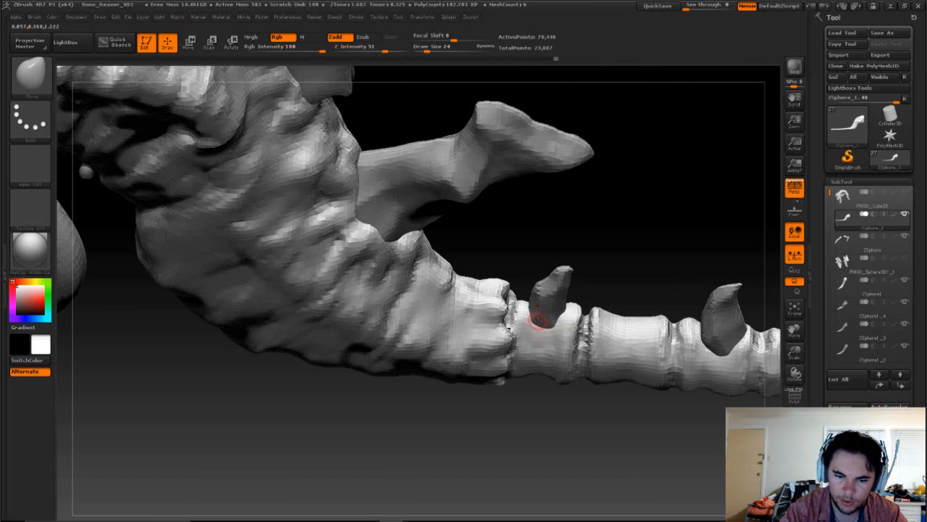
key("s")
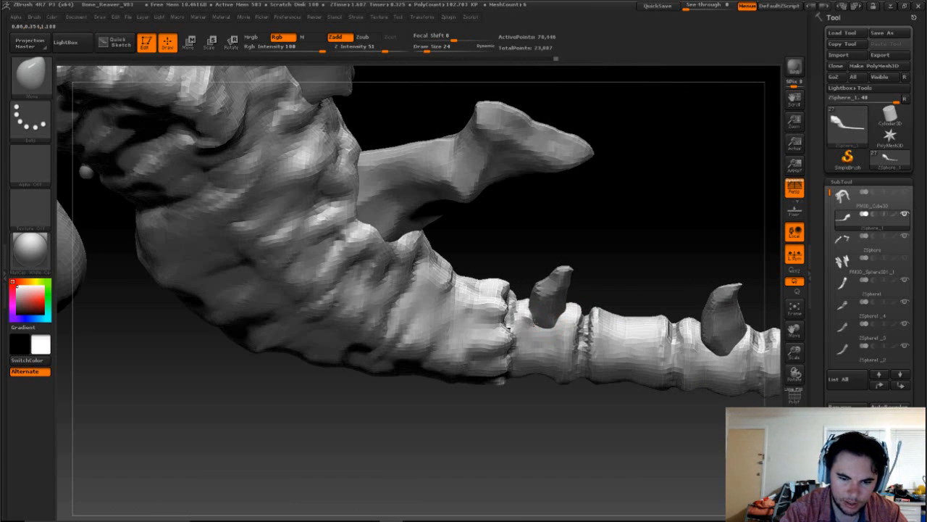
key("b")
key("c")
key("b")
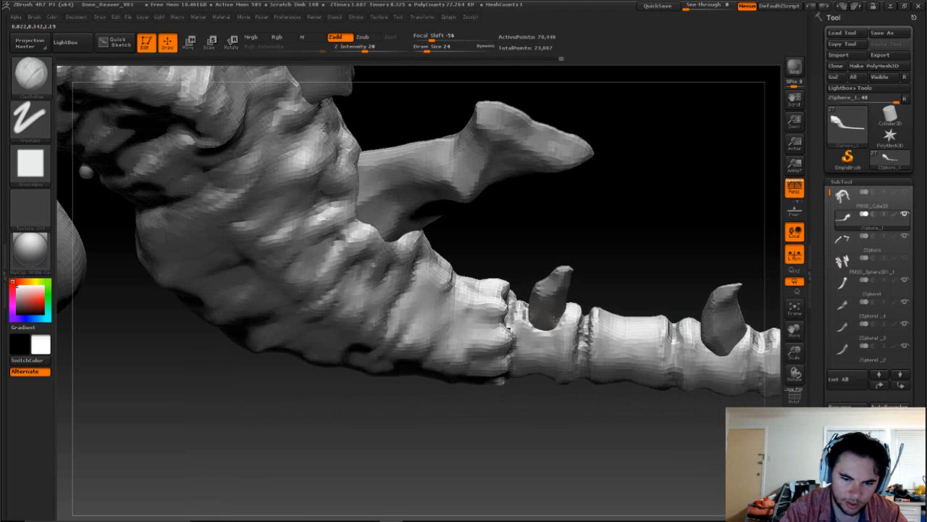
left_click_drag(602, 293, 376, 348)
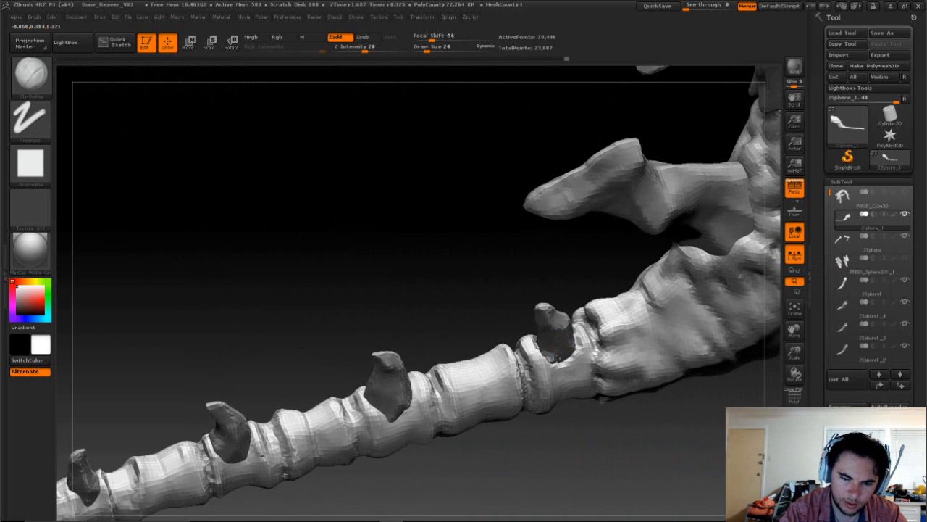
left_click_drag(590, 392, 608, 423, "shift")
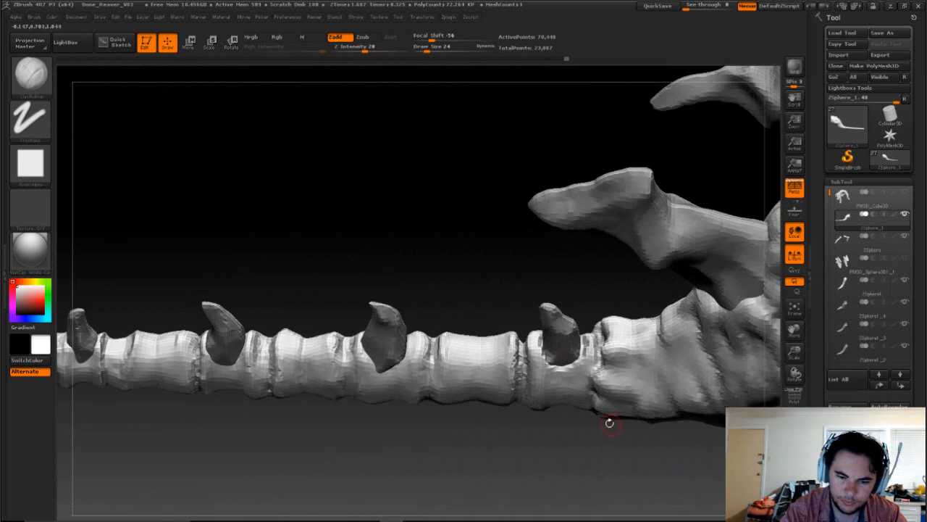
Step: Isolate the body subtool to work on the first tail socket, undo the last clay stroke, update the DynaMesh and show the other subtools again
left_click(905, 215)
left_click_drag(571, 286, 601, 377)
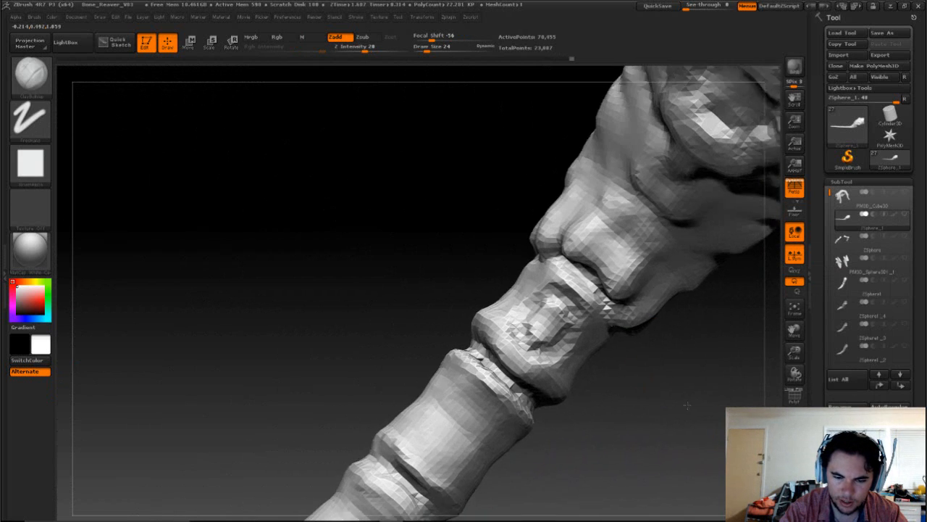
mouse_move(539, 331)
left_mouse_down()
mouse_move(530, 341)
mouse_move(565, 303)
mouse_move(531, 306)
mouse_move(519, 338)
mouse_move(552, 355)
mouse_move(556, 313)
mouse_move(538, 342)
mouse_move(572, 298)
mouse_move(565, 295)
mouse_move(565, 342)
left_mouse_up()
key("ctrl+z")
left_click_drag(686, 401, 691, 399)
mouse_move(697, 398)
left_mouse_down("ctrl")
mouse_move(672, 437)
mouse_move(699, 332)
left_mouse_up("ctrl")
left_click(905, 215)
Step: Pull the socket edge closer around the first tail spike's base with the Move brush at draw size 45
left_click_drag(714, 225, 609, 340)
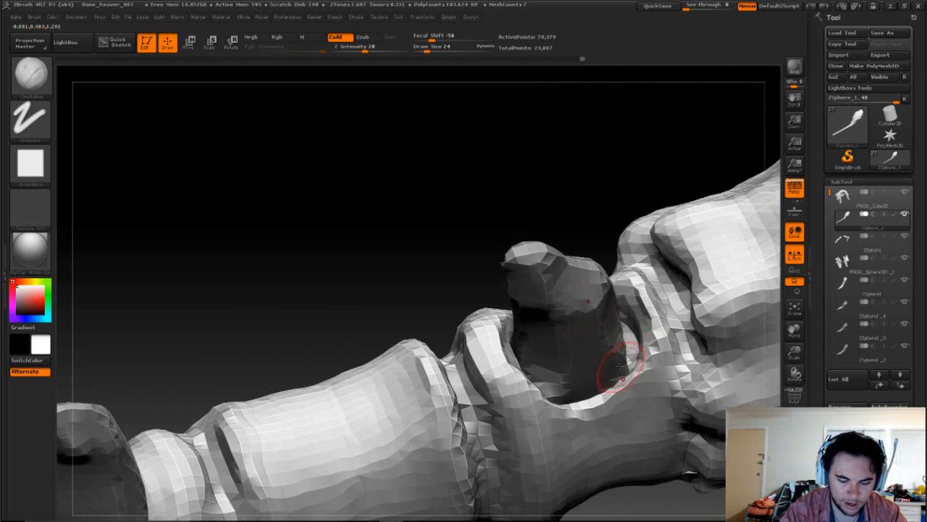
key("b")
key("v")
left_click_drag(671, 486, 666, 493)
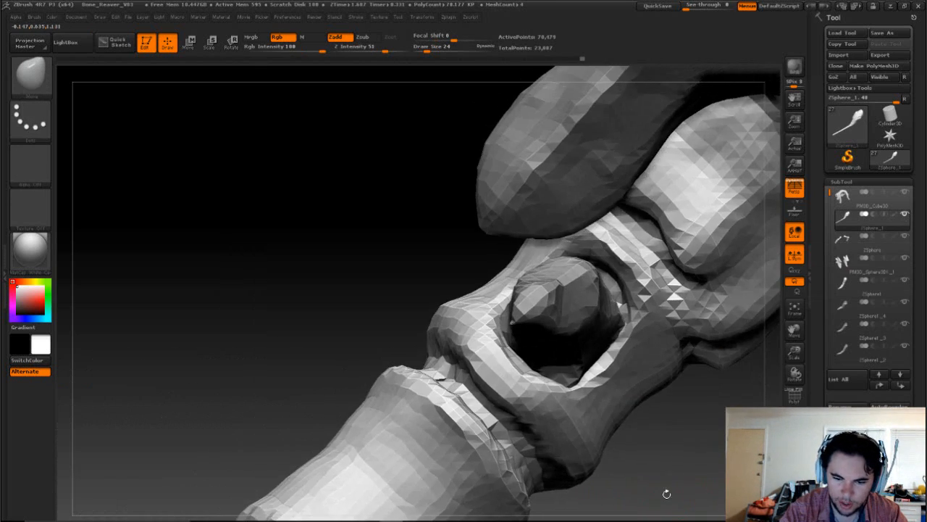
key("s")
left_click_drag(609, 312, 614, 312)
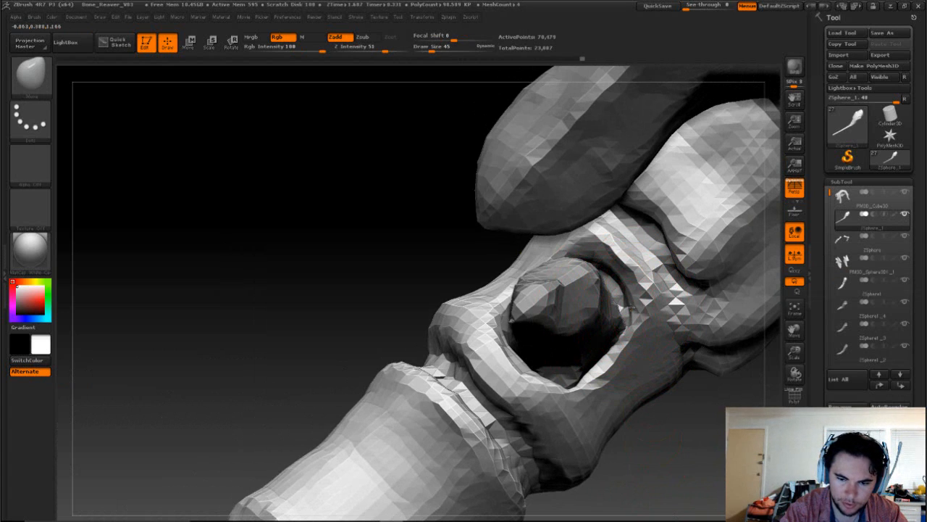
left_click_drag(618, 275, 613, 271)
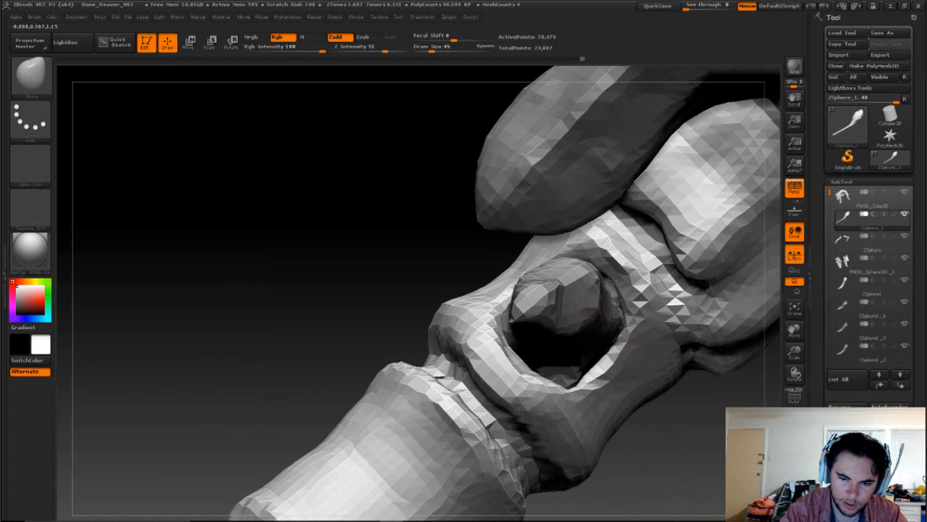
Step: Reshape the remaining sides of the first tail spike's socket with the Move brush and update the DynaMesh
left_click_drag(657, 464, 651, 444)
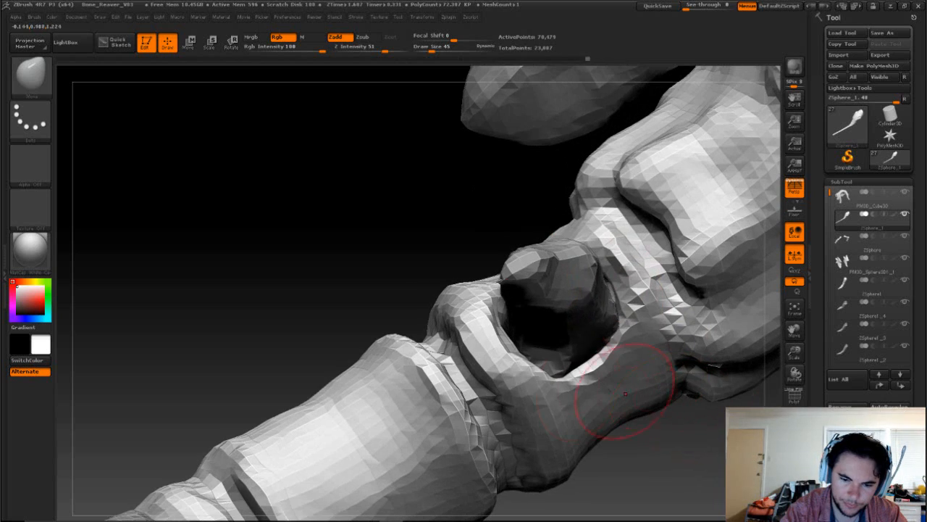
left_click_drag(558, 379, 562, 389)
left_click_drag(647, 429, 642, 457)
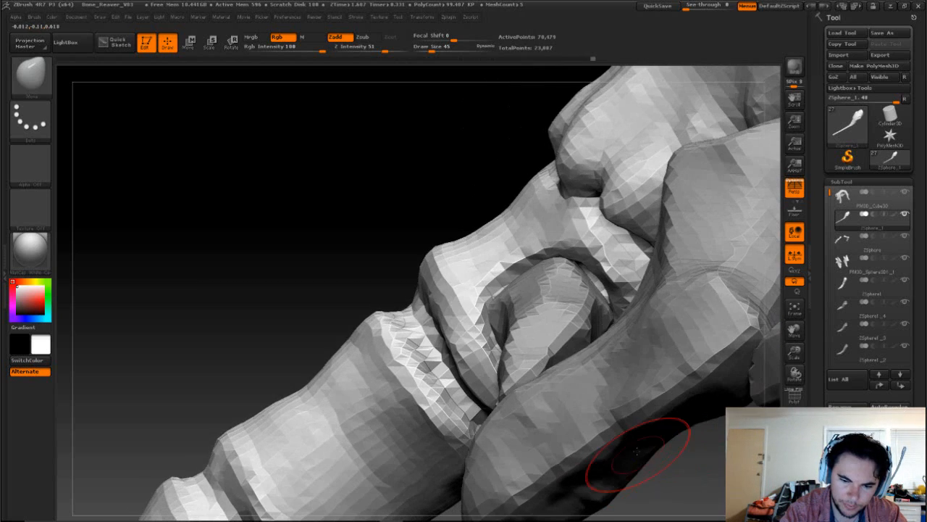
left_click_drag(440, 271, 461, 227)
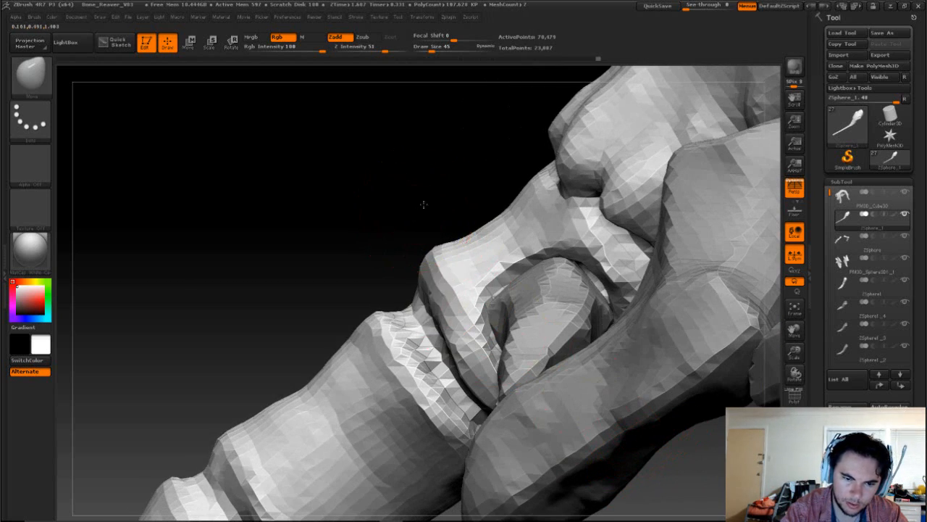
mouse_move(423, 203)
left_mouse_down()
mouse_move(449, 141)
mouse_move(522, 172)
left_mouse_up()
left_click_drag(565, 213, 489, 295)
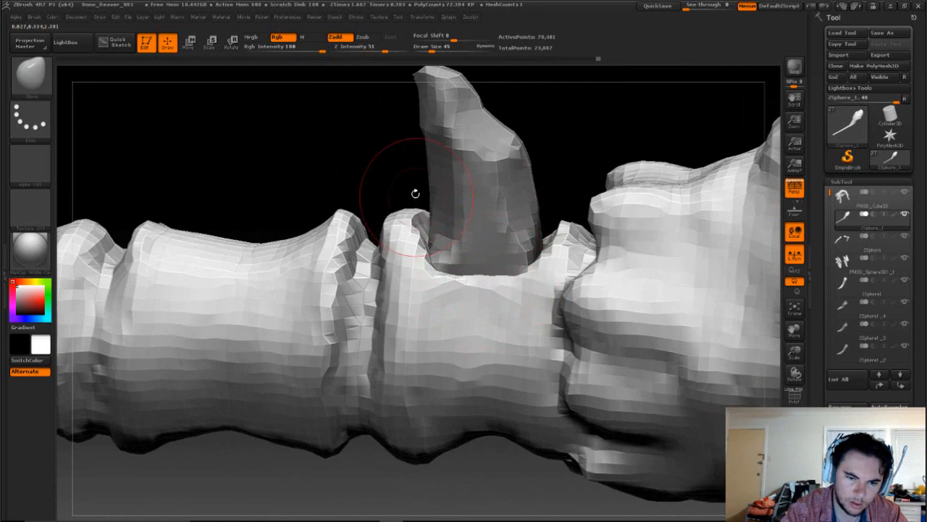
left_click_drag(413, 193, 505, 176)
mouse_move(696, 181)
left_mouse_down("ctrl")
mouse_move(701, 214)
mouse_move(670, 311)
mouse_move(707, 324)
mouse_move(583, 310)
mouse_move(536, 286)
left_mouse_up("ctrl")
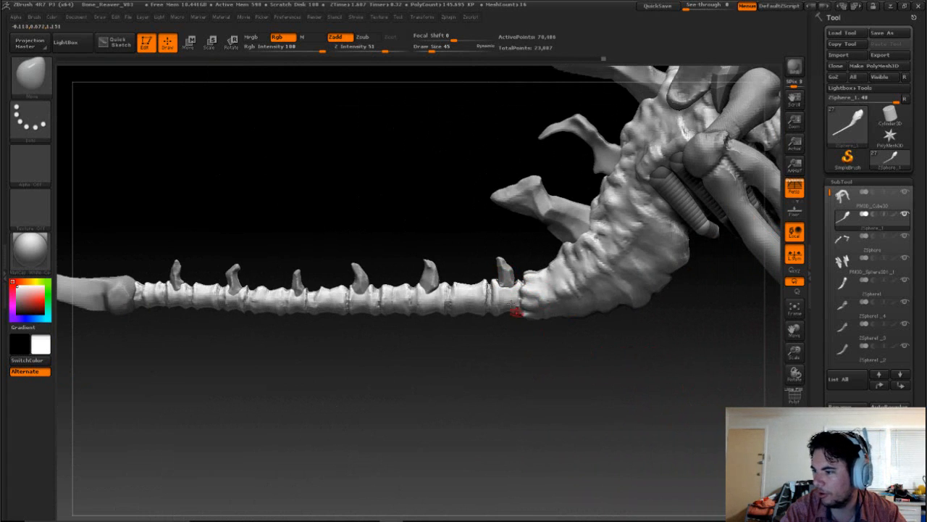
Step: Adjust the first tail socket's lower edge with the Move brush at draw size 42 and update the DynaMesh
mouse_move(495, 355)
left_mouse_down("alt")
mouse_move(528, 410)
mouse_move(606, 445)
mouse_move(674, 445)
left_mouse_up("alt")
key("s")
left_click_drag(670, 298, 631, 300)
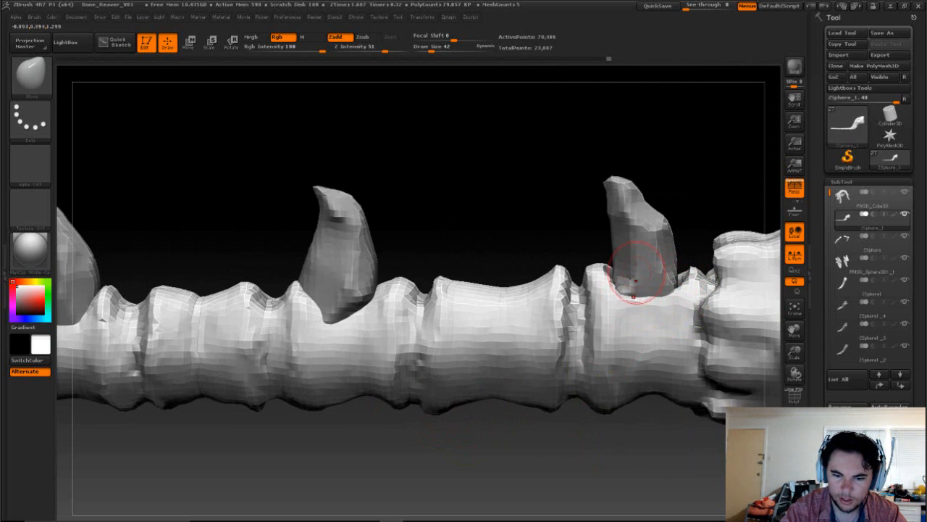
left_click_drag(546, 220, 563, 246, "ctrl")
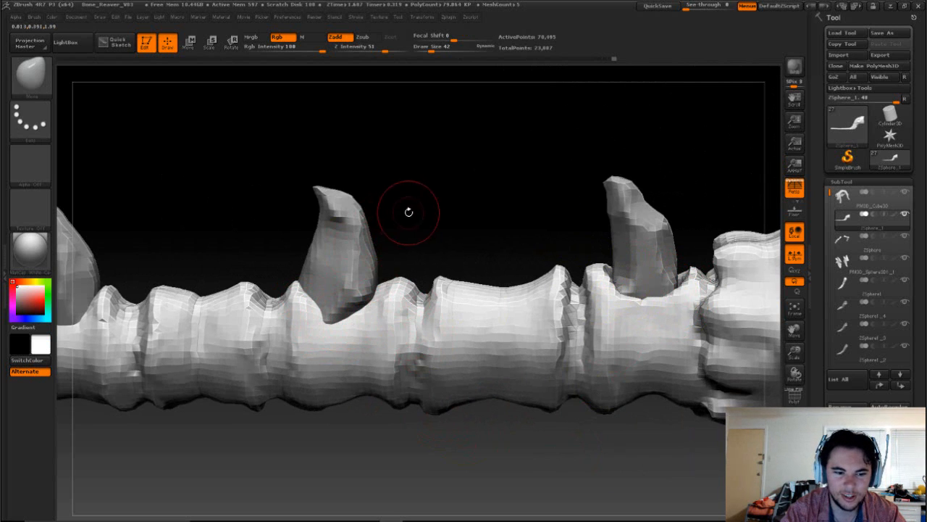
Step: Examine the side profile of the tail spikes and the whole creature
left_click_drag(408, 212, 660, 236, "alt")
left_click_drag(466, 256, 454, 195, "alt")
left_click_drag(623, 226, 372, 201, "alt")
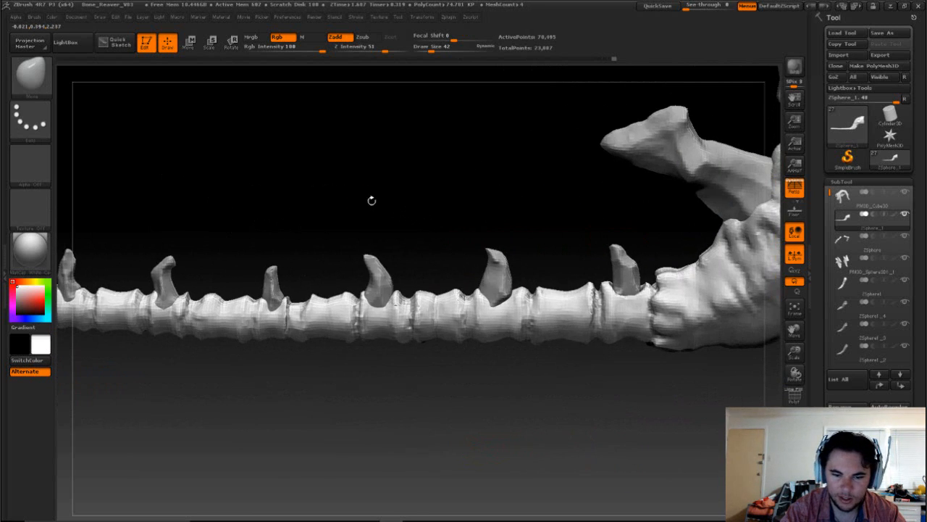
left_click_drag(488, 298, 492, 307)
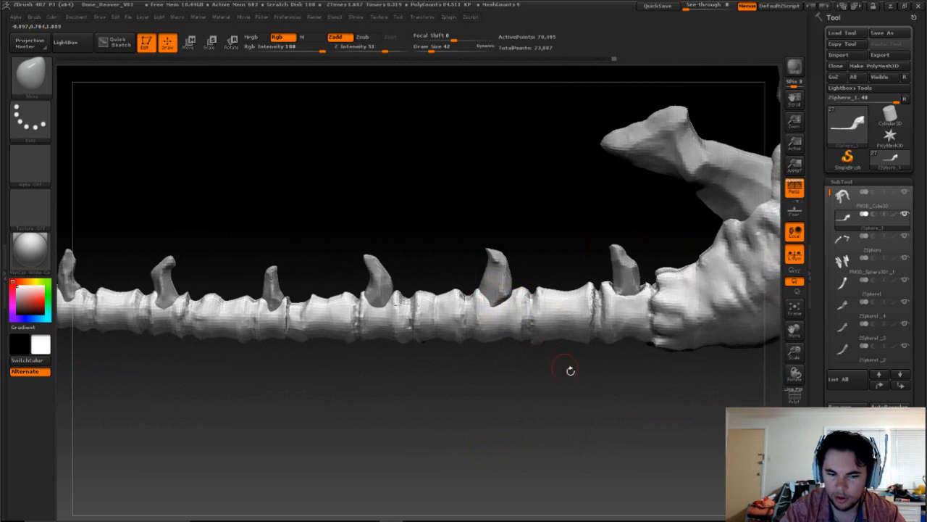
left_click_drag(664, 421, 627, 366, "alt")
left_click_drag(673, 265, 569, 343, "alt")
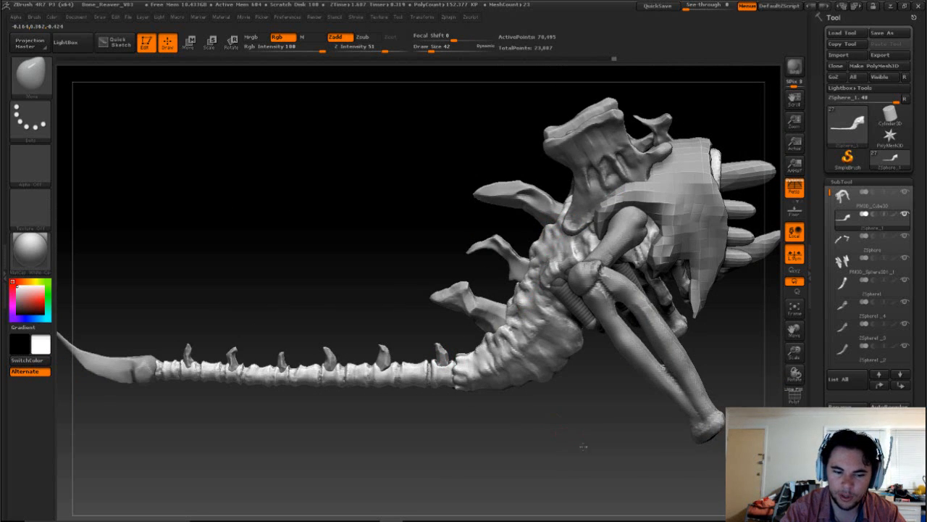
left_click_drag(583, 447, 570, 395, "alt")
Step: Choose the ClayBuildup brush at draw size 19 and try masking the edge of the second tail spike's socket
left_click_drag(330, 303, 594, 253, "alt")
mouse_move(489, 427)
left_mouse_down()
mouse_move(544, 482)
mouse_move(413, 305)
mouse_move(507, 211)
mouse_move(507, 258)
mouse_move(545, 189)
mouse_move(528, 207)
left_mouse_up()
key("b")
key("c")
key("b")
key("s")
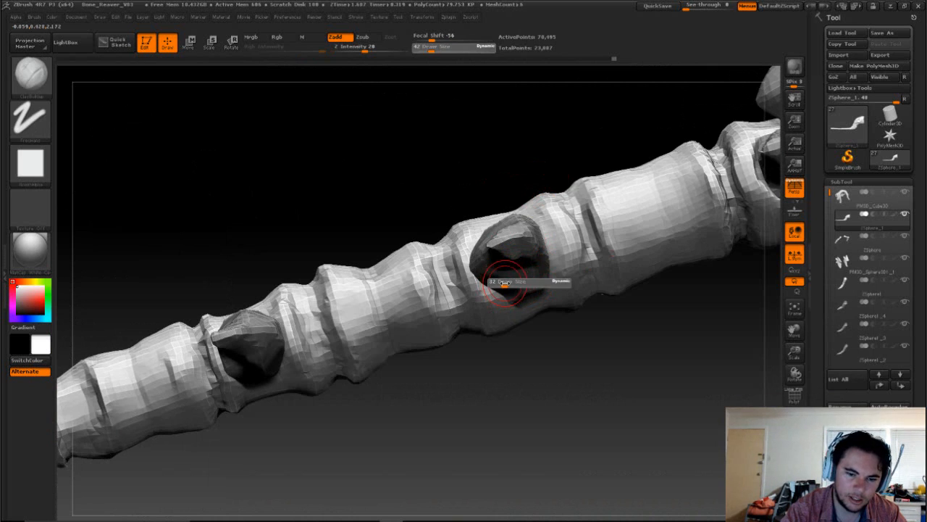
mouse_move(505, 284)
left_mouse_down()
mouse_move(478, 270)
mouse_move(497, 291)
left_mouse_up()
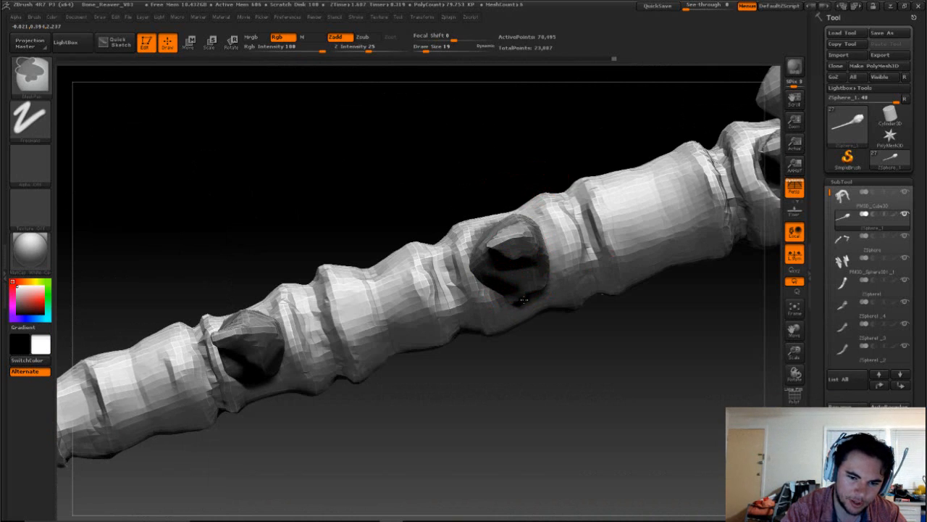
left_click_drag(548, 259, 540, 240, "ctrl")
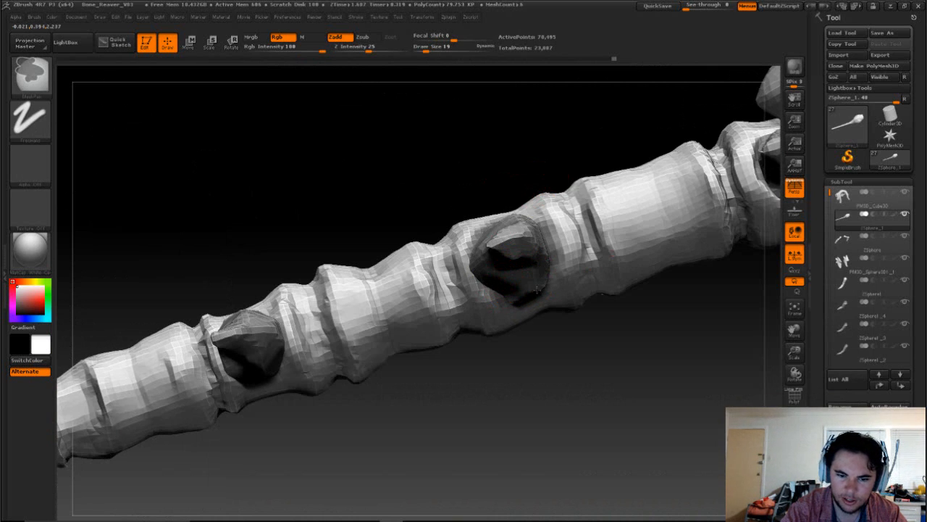
left_click_drag(543, 281, 548, 269, "ctrl")
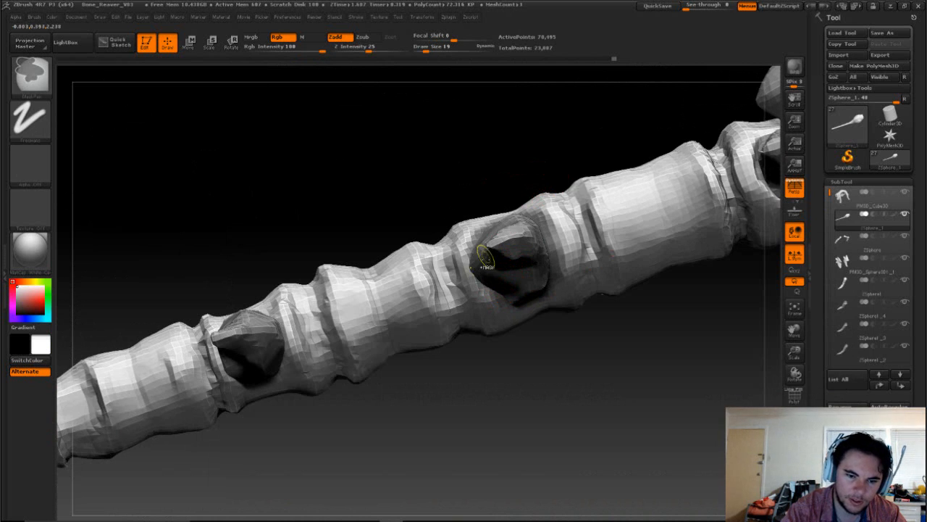
left_click_drag(536, 377, 568, 351)
left_click_drag(577, 402, 557, 395, "ctrl")
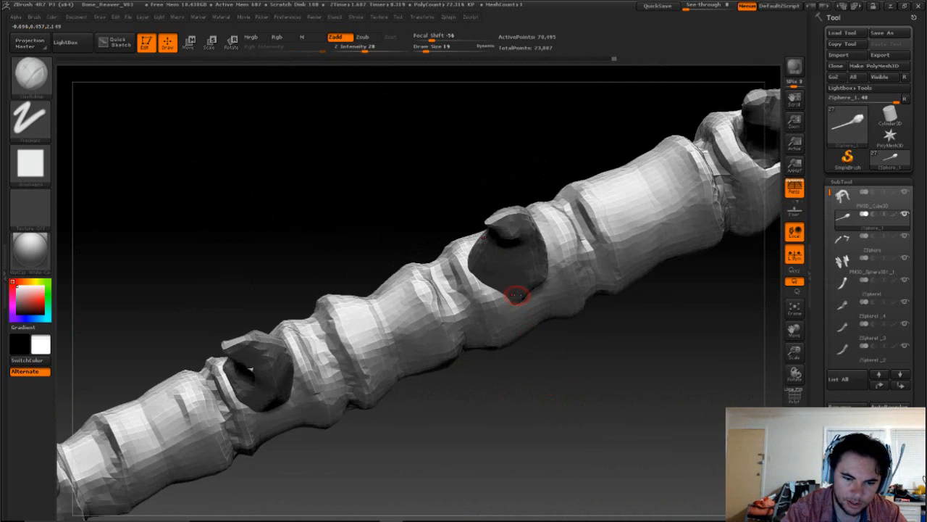
Step: Build up a clay rim around the second tail spike's socket and update the DynaMesh
left_click_drag(473, 254, 508, 296)
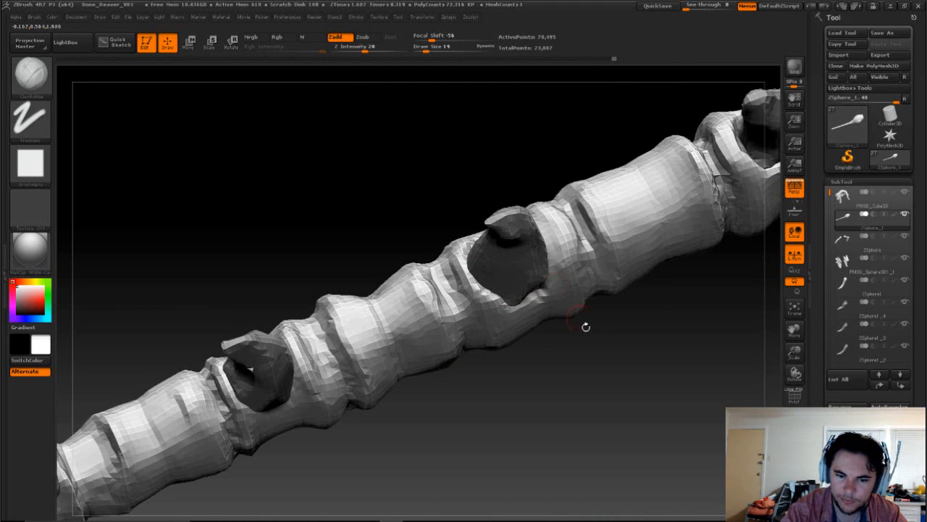
left_click_drag(585, 326, 570, 327)
mouse_move(565, 250)
left_mouse_down()
mouse_move(561, 284)
mouse_move(565, 262)
left_mouse_up()
left_click_drag(567, 181, 569, 152)
left_click_drag(644, 150, 662, 180, "ctrl")
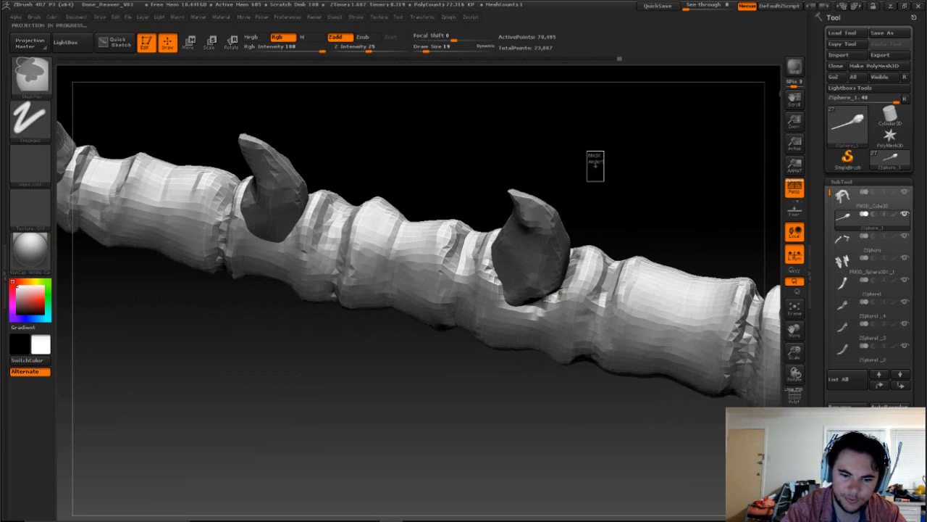
Step: Reactivate the tail vertebrae subtool and build up a clay rim around the third tail spike's socket
left_click_drag(357, 318, 518, 360, "alt")
left_click_drag(600, 181, 577, 163)
left_click(555, 370, "alt")
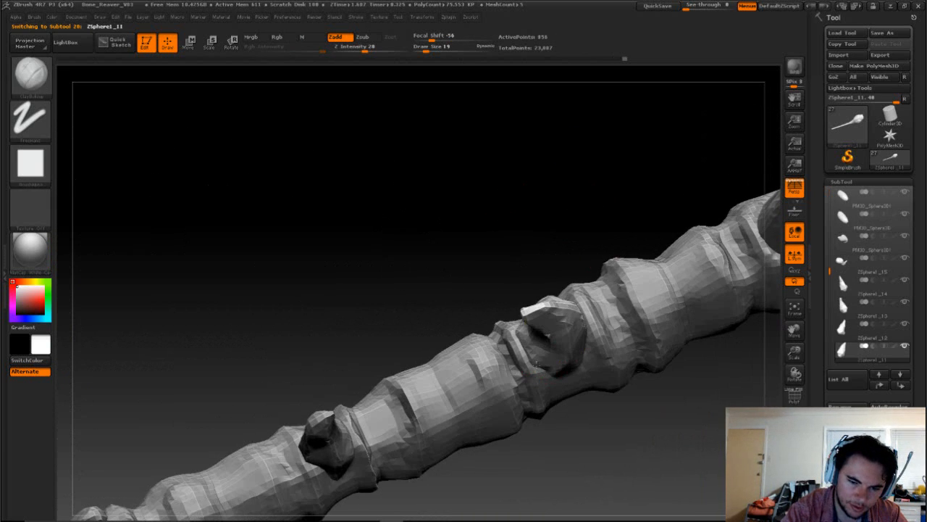
left_click(570, 386, "alt")
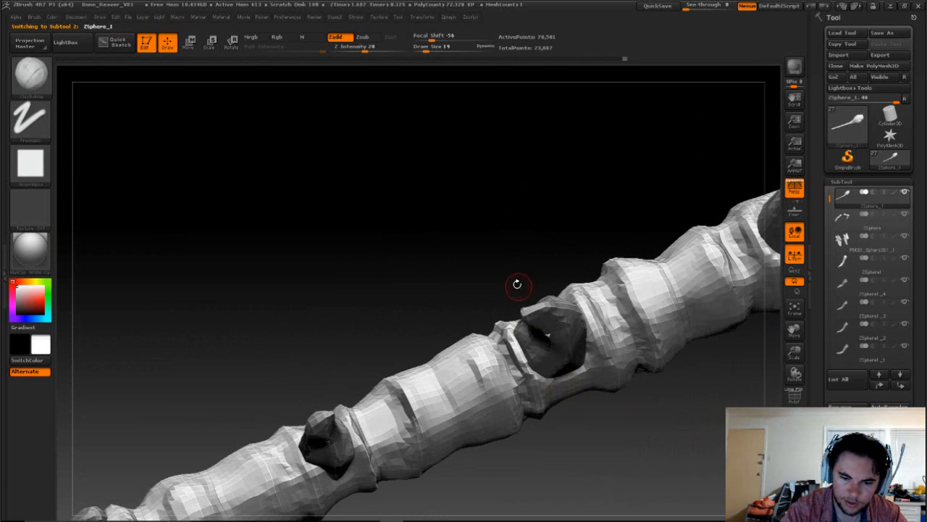
left_click_drag(517, 284, 507, 316)
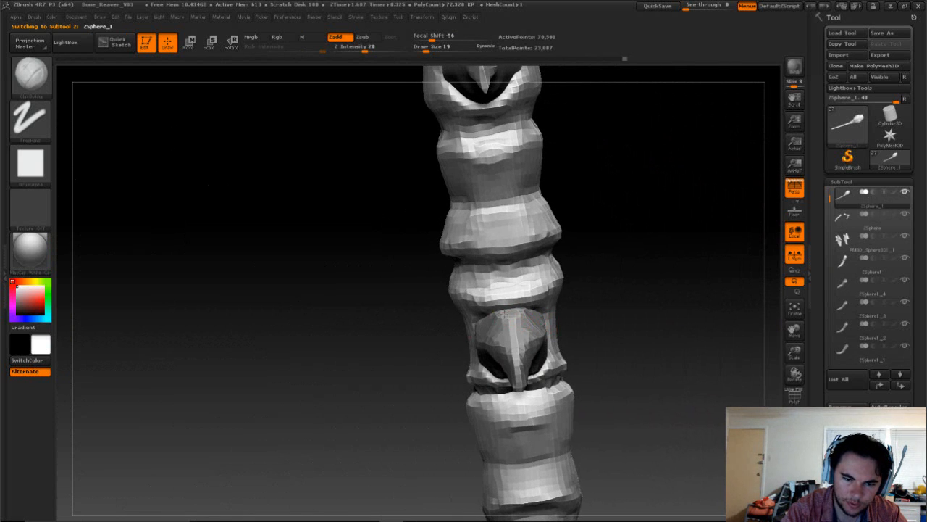
left_click_drag(653, 349, 593, 299)
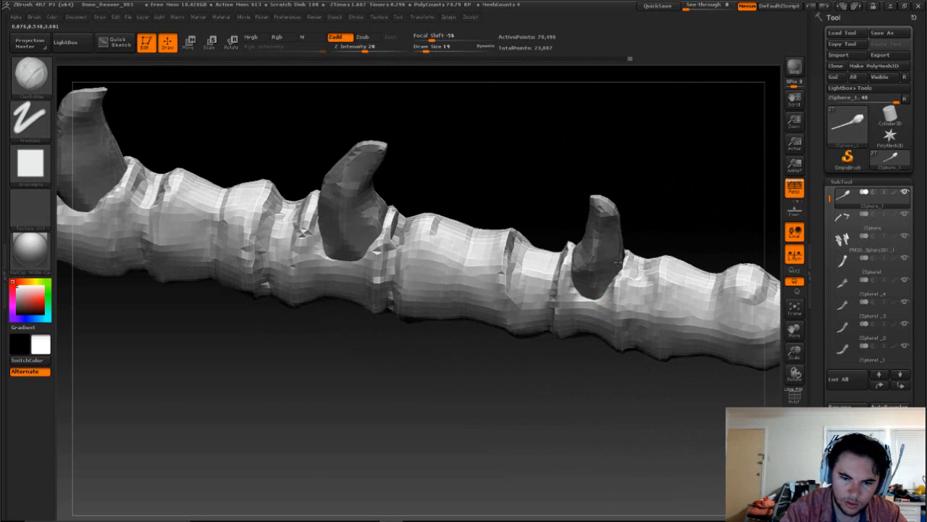
Step: Build up clay rims around the sockets of the fourth and fifth tail spikes
left_click_drag(619, 265, 612, 329)
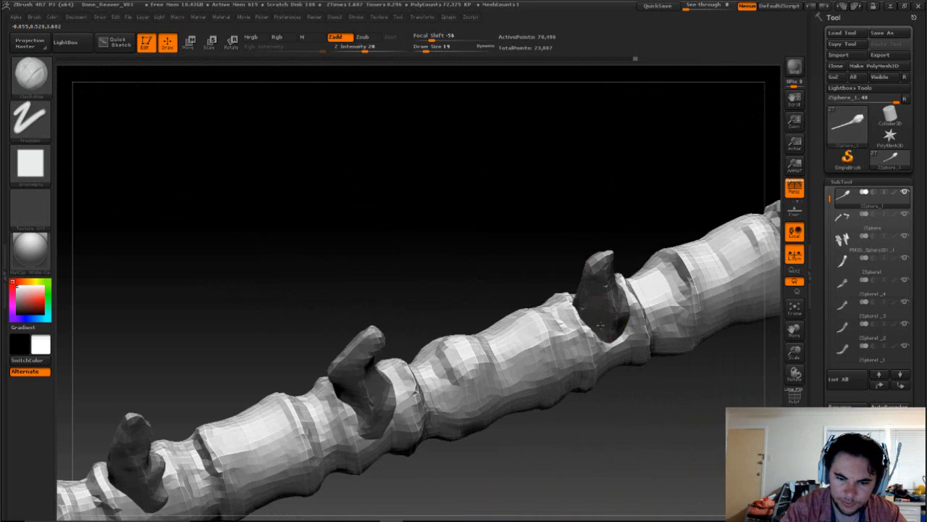
left_click_drag(581, 440, 520, 368)
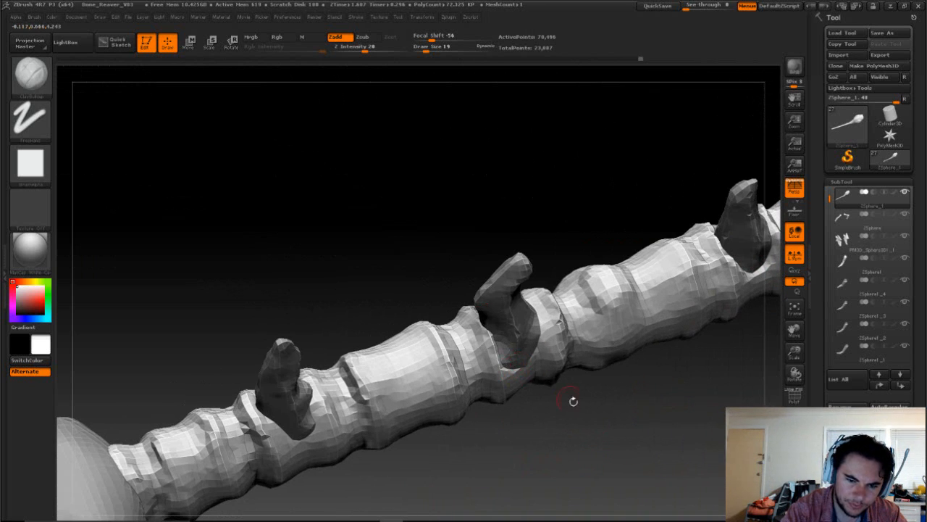
left_click_drag(573, 400, 534, 362)
left_click_drag(610, 288, 593, 362)
mouse_move(588, 360)
left_mouse_down()
mouse_move(564, 347)
mouse_move(574, 335)
left_mouse_up()
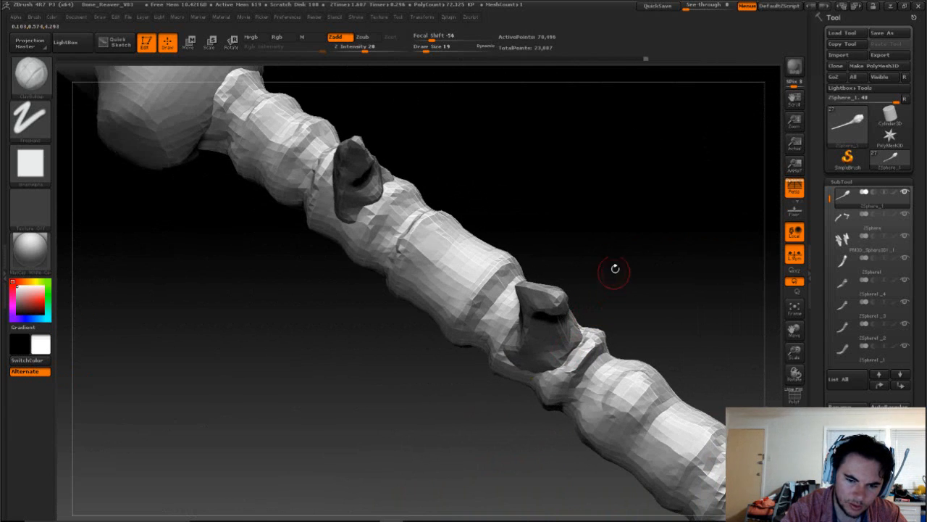
Step: Build up a clay rim around the last tail spike's socket and update the DynaMesh
mouse_move(590, 216)
left_mouse_down()
mouse_move(667, 232)
mouse_move(463, 347)
left_mouse_up()
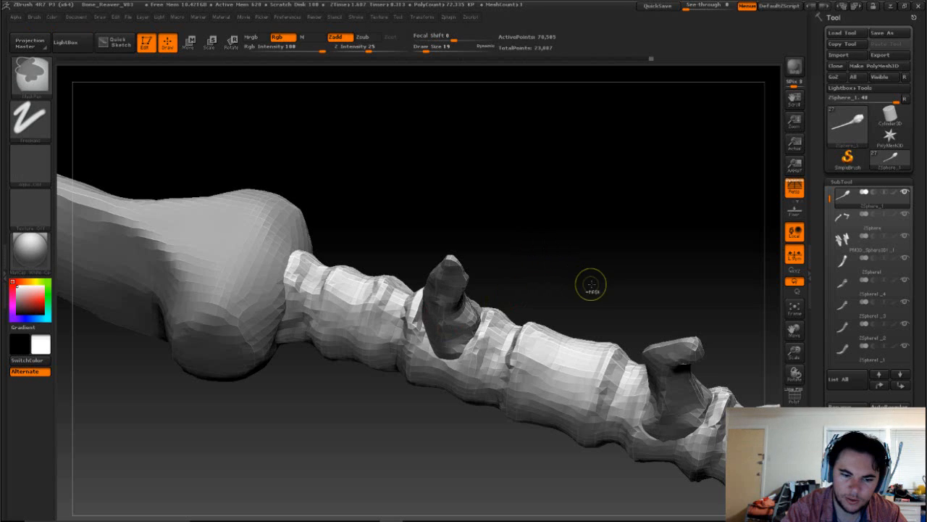
right_click_drag(591, 284, 613, 280, "ctrl")
left_click_drag(613, 280, 517, 346)
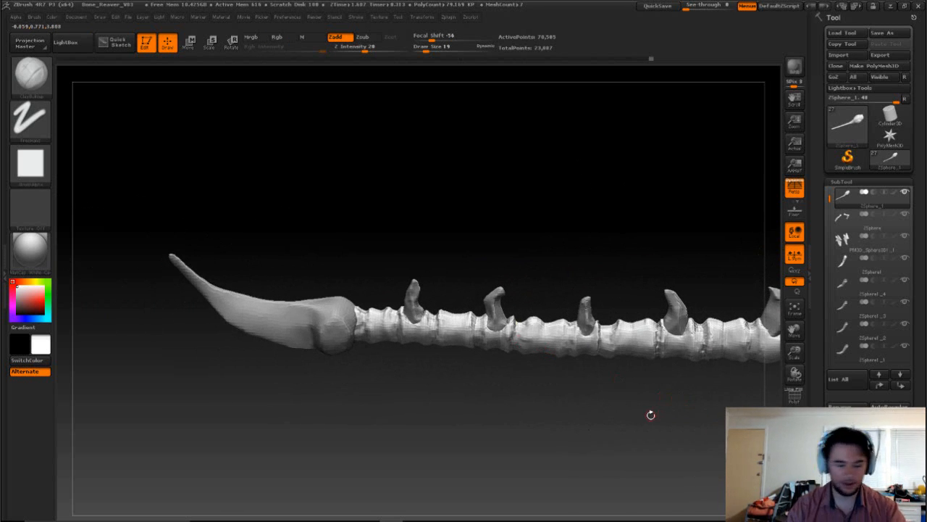